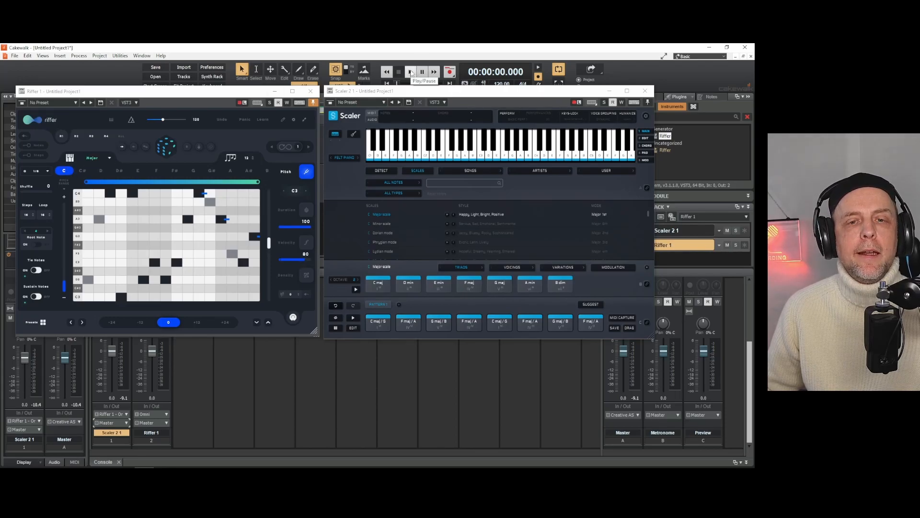
- Start project playback and select the E Major scale in Scaler by filtering the scale list to the note E
left_click(411, 73)
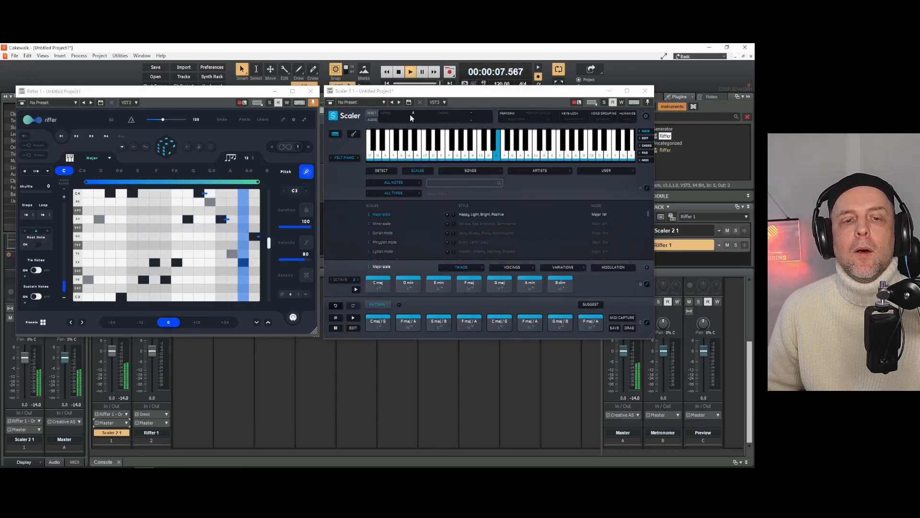
left_click(415, 181)
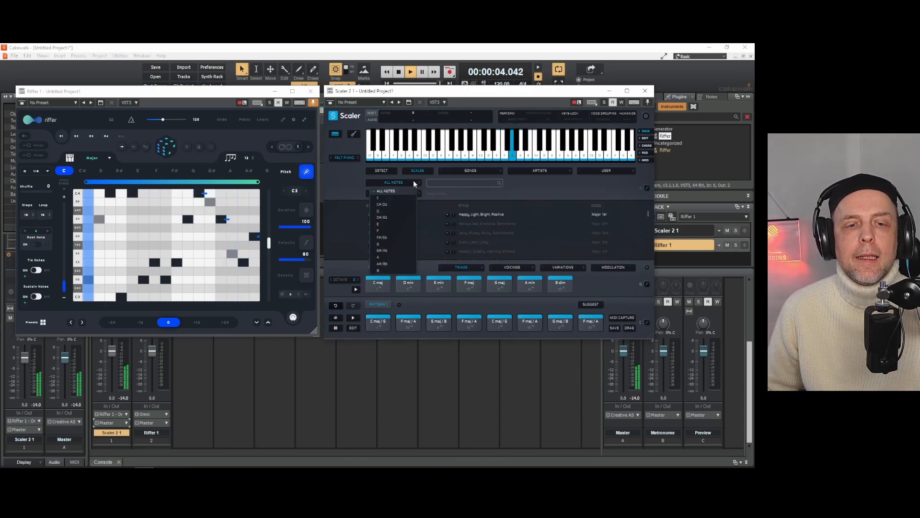
left_click(381, 224)
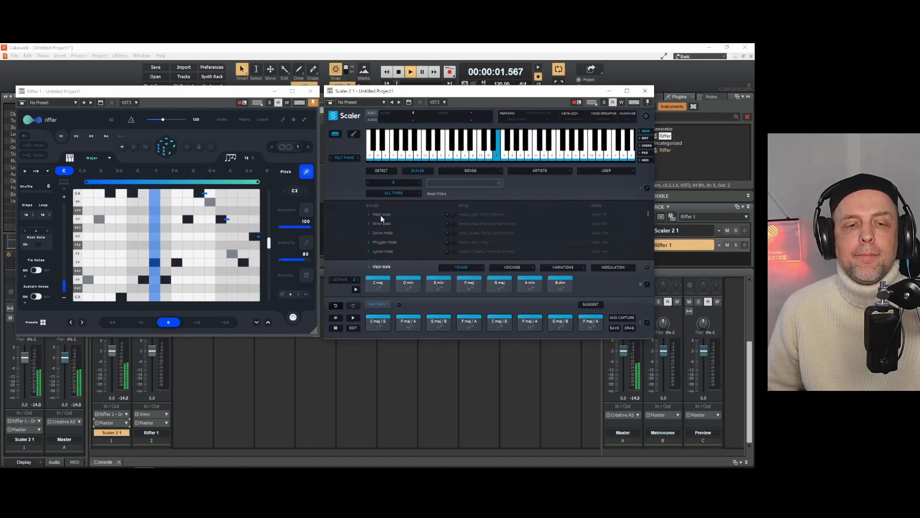
left_click(381, 215)
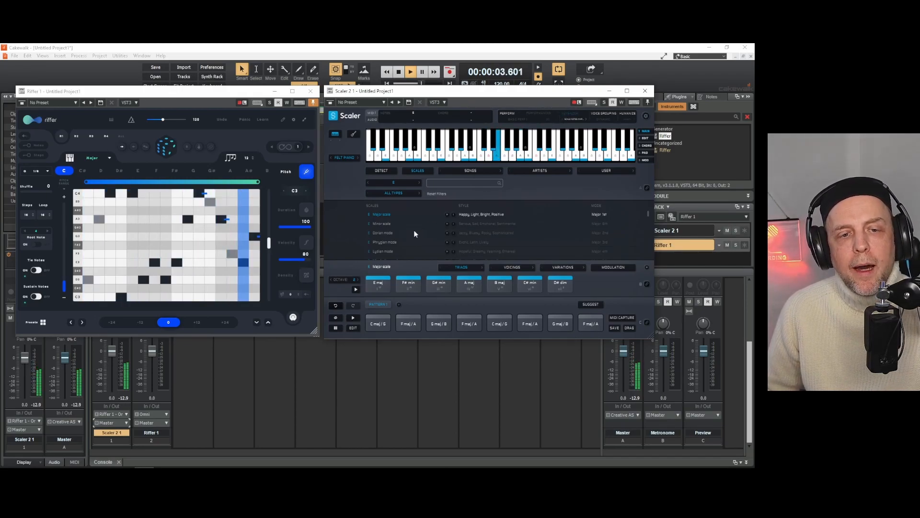
- Audition the E Altered, Mixolydian Augmented and Egyptian Pentatonic scales against the playing riff, ending on Egyptian Pentatonic, and stop playback
scroll(407, 226, "down", 3)
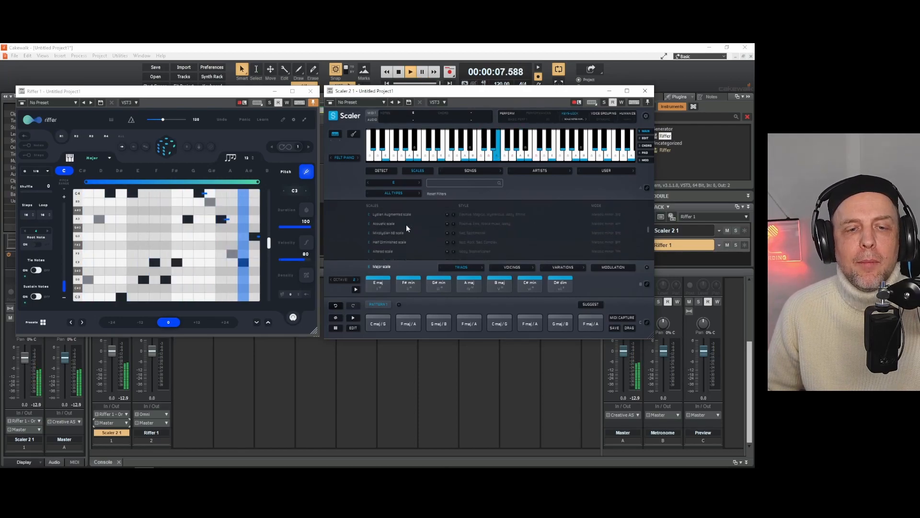
left_click(383, 251)
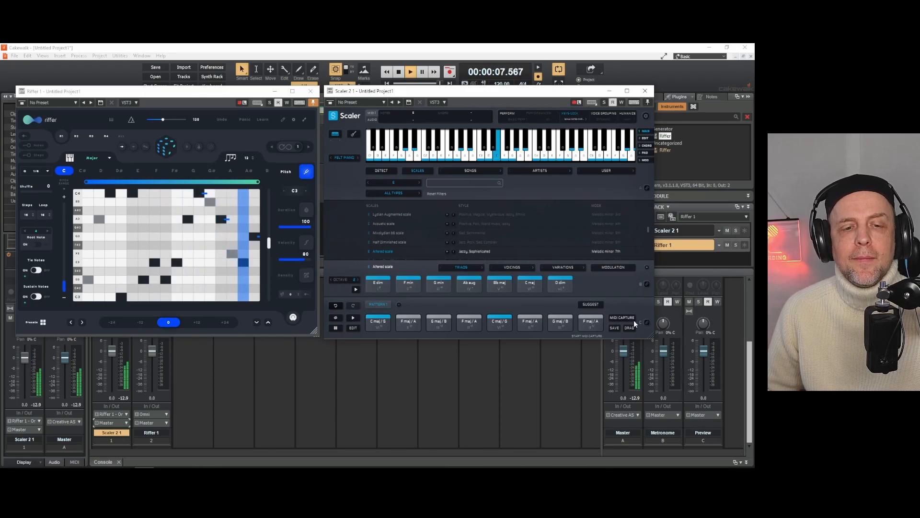
scroll(408, 234, "down", 3)
left_click(400, 253)
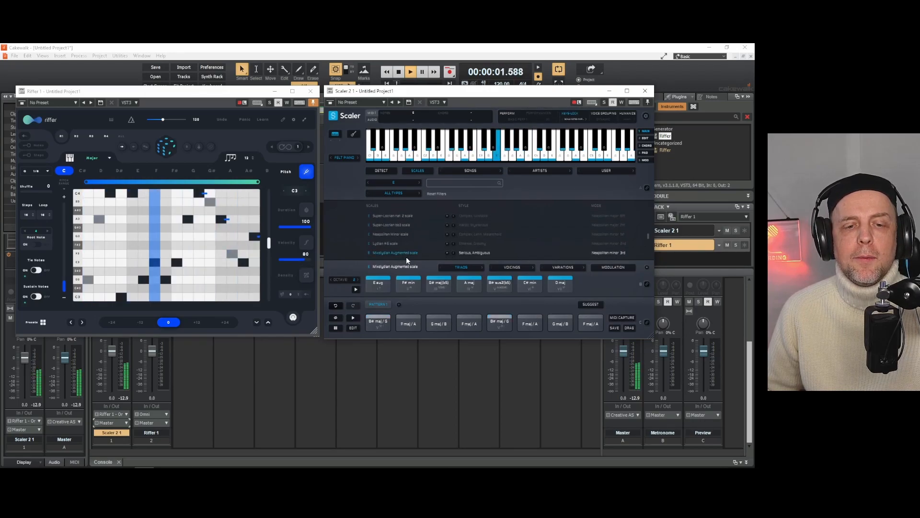
scroll(411, 235, "down", 5)
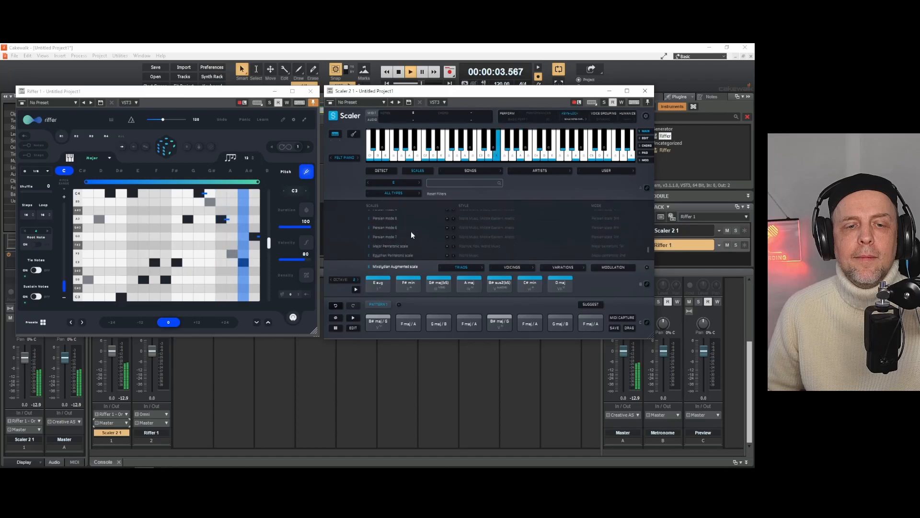
left_click(381, 255)
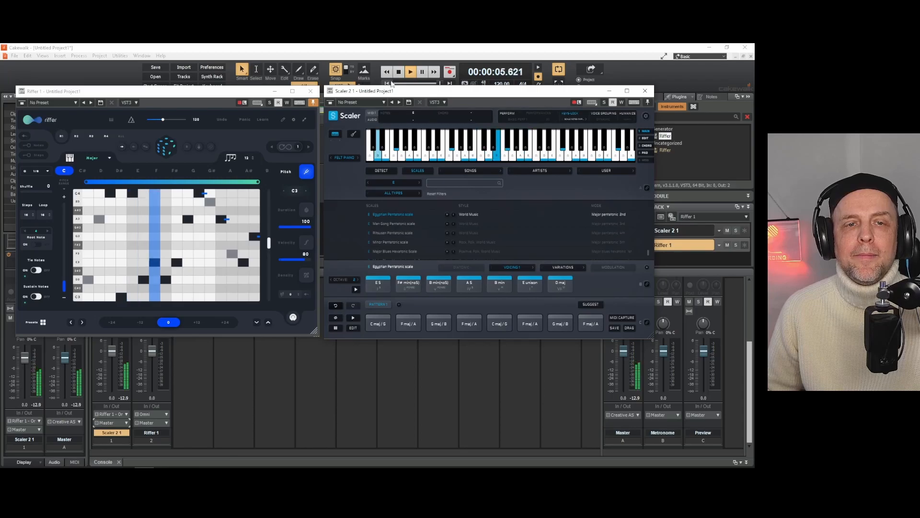
left_click(399, 72)
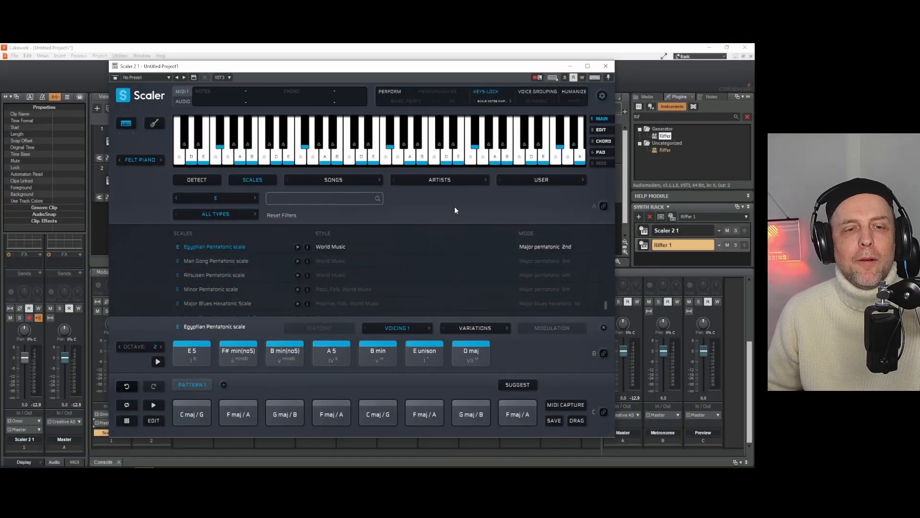
- Load the House 4 song chord set and auto-play its chords once
left_click(366, 178)
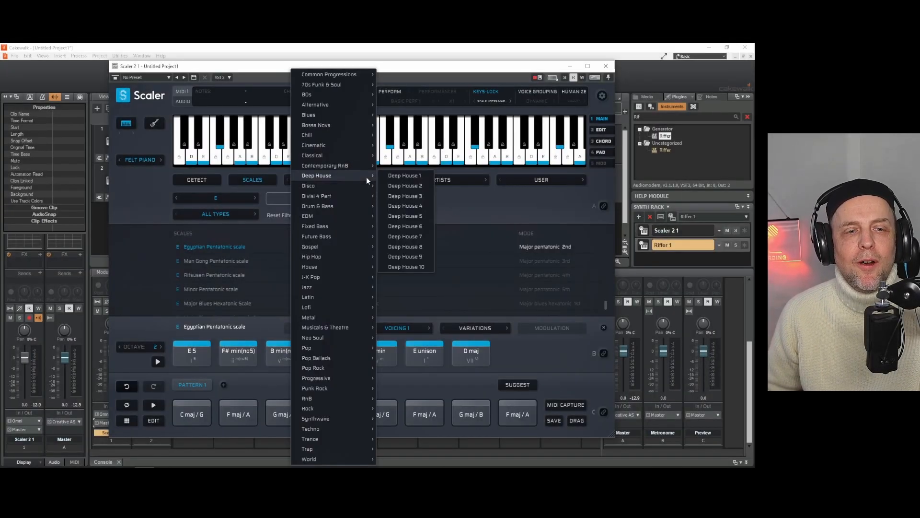
left_click(451, 179)
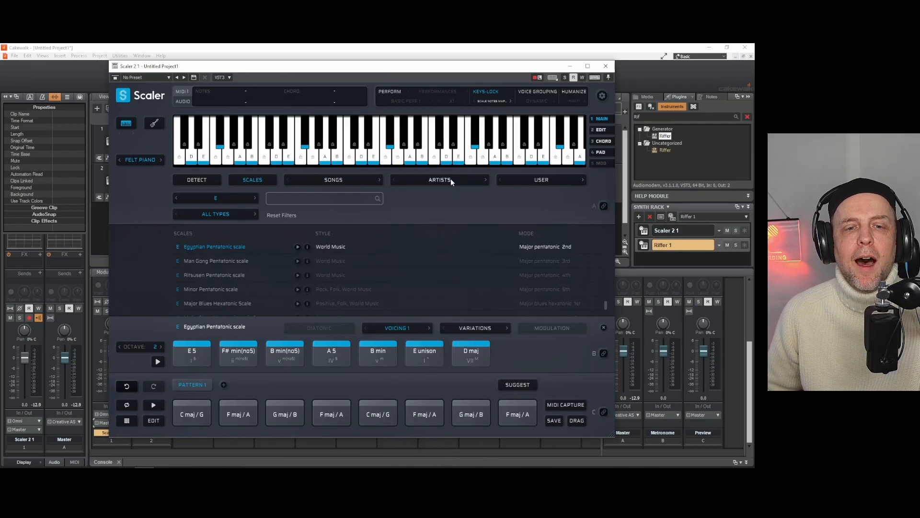
left_click(363, 179)
mouse_move(336, 114)
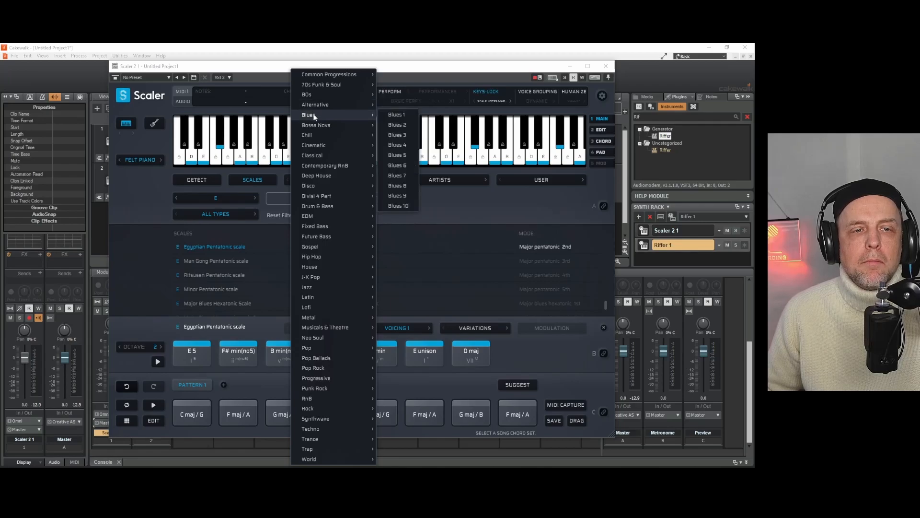
mouse_move(360, 270)
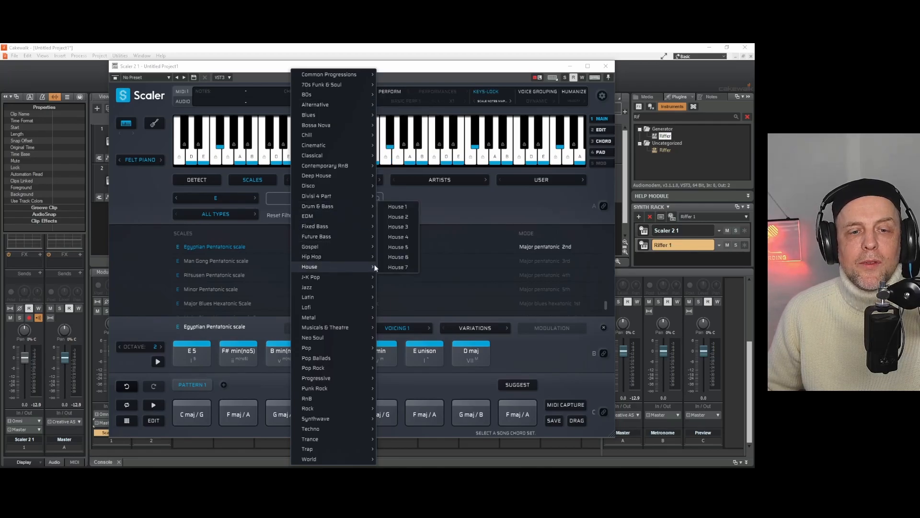
left_click(397, 233)
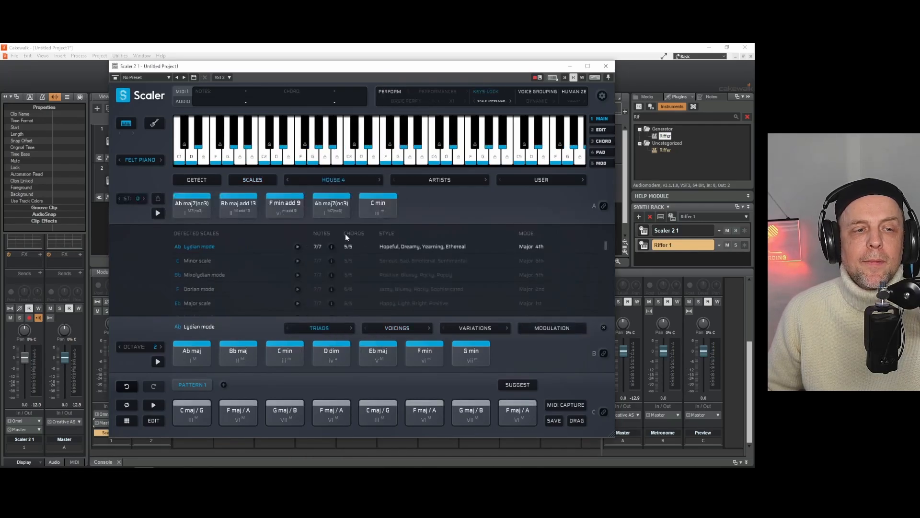
right_click(159, 213)
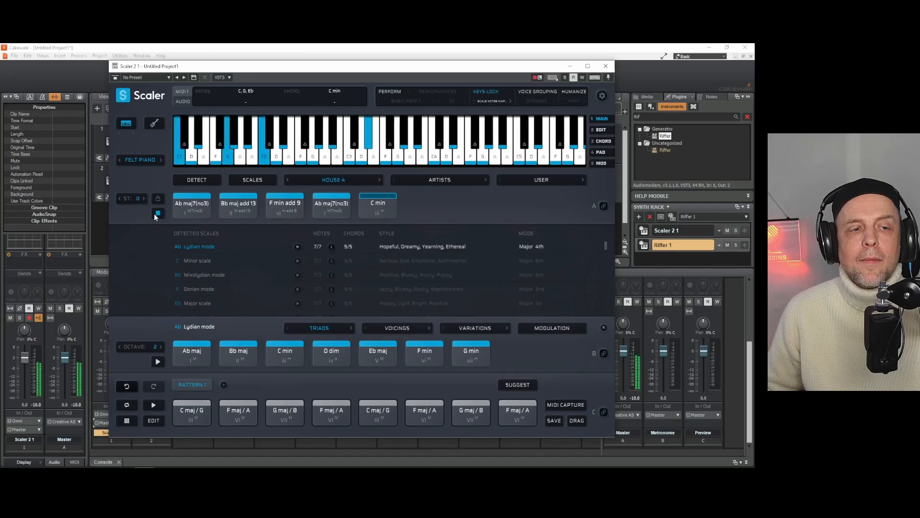
left_click(157, 214)
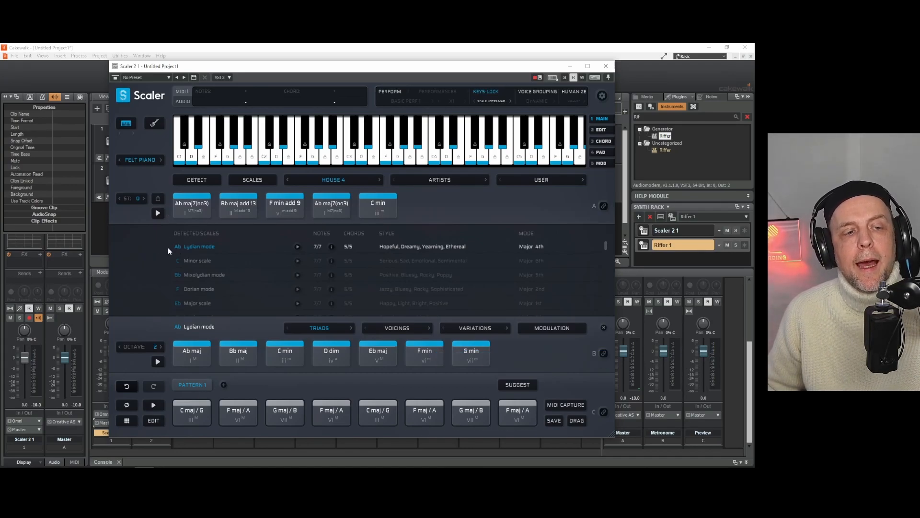
- Turn off Keys-Lock and audition the House 4 chords with the Basic Perf 1 performance
left_click(484, 92)
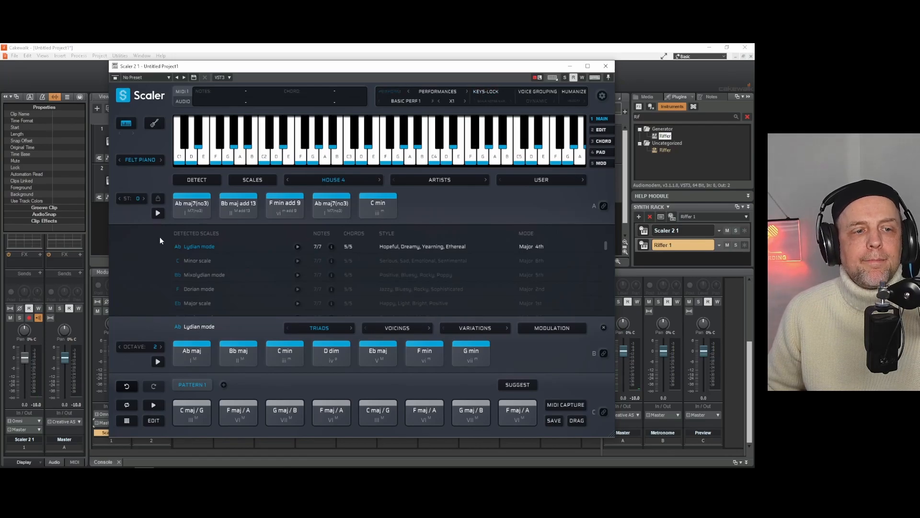
left_click(156, 214)
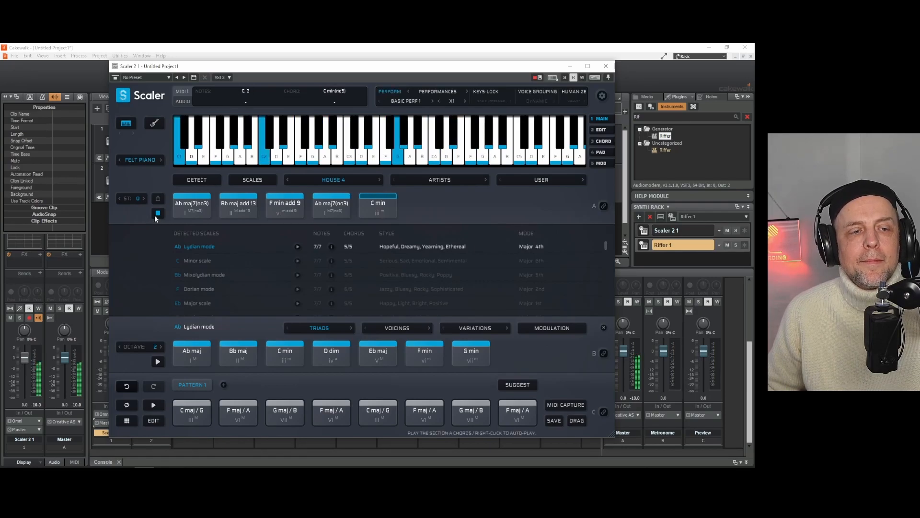
left_click(158, 212)
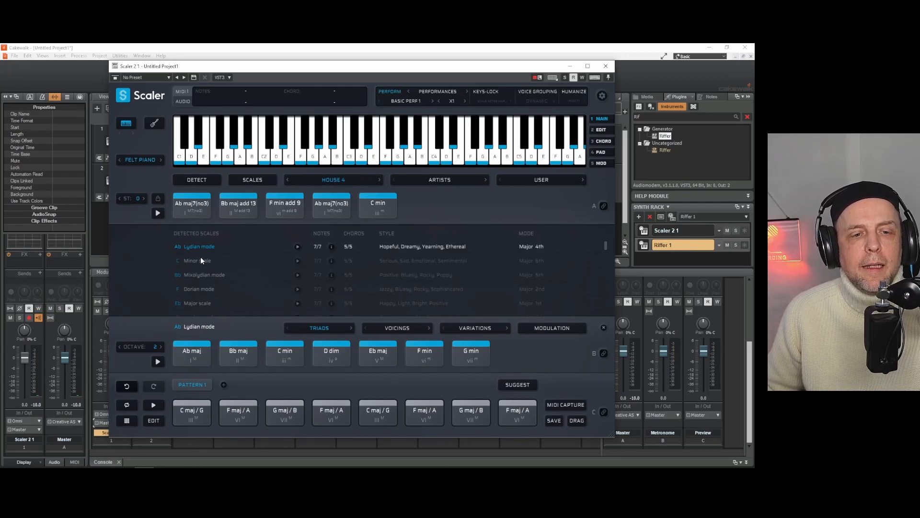
- Select the Eb Mixolydian mode among the detected scales and preview the Bb maj add 13 chord
scroll(200, 260, "down", 5)
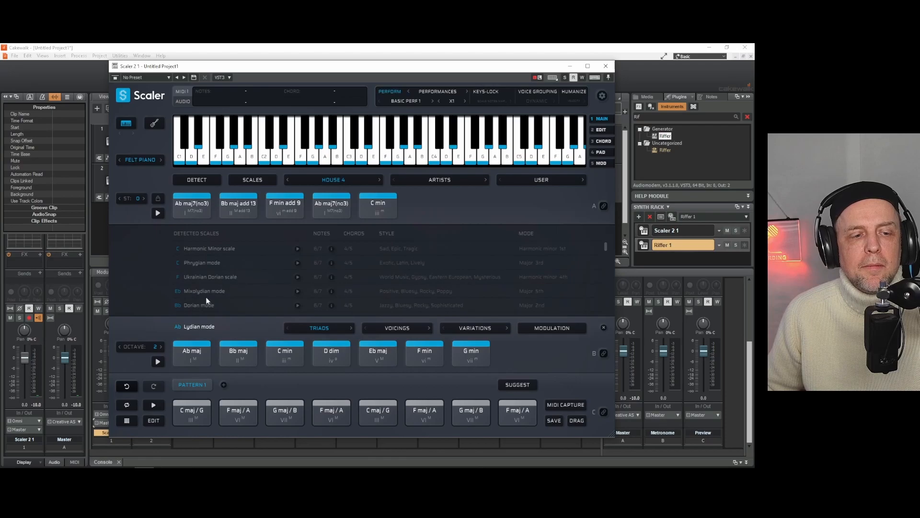
left_click(189, 290)
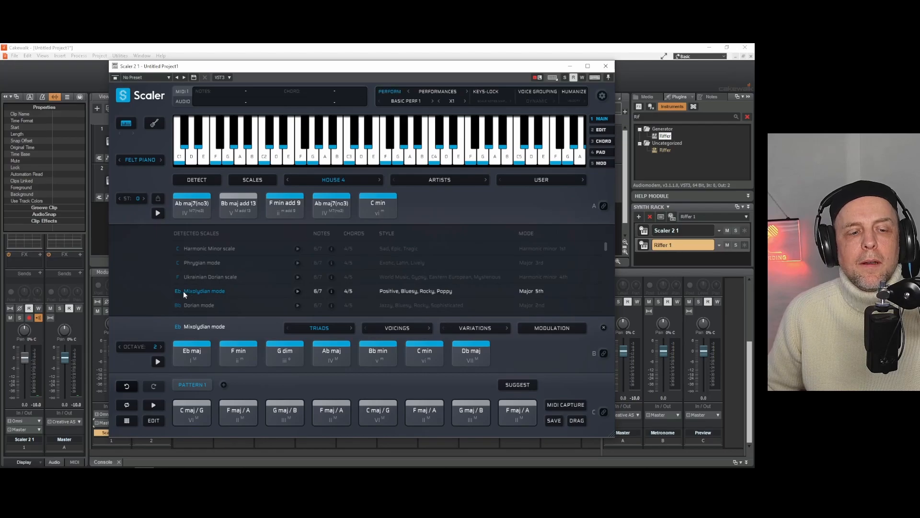
left_click(239, 207)
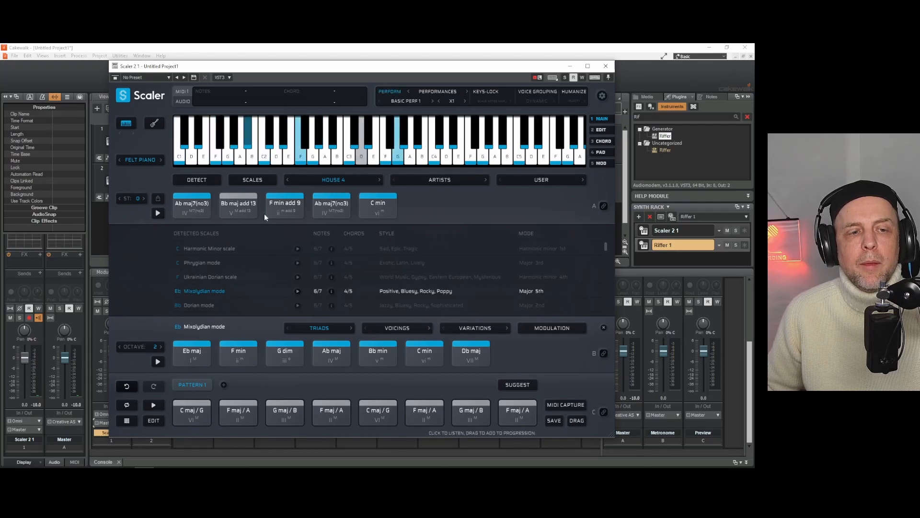
- Select the Bb Mixolydian b2 scale among the detected scales and preview the F min add 9 and Ab maj7(no3) chords
scroll(197, 293, "down", 3)
left_click(197, 293)
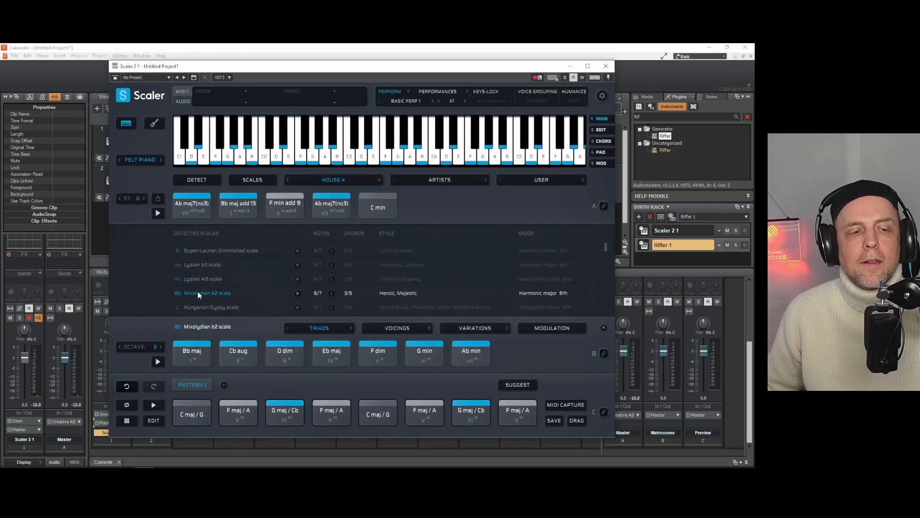
left_click(284, 206)
left_click(187, 211)
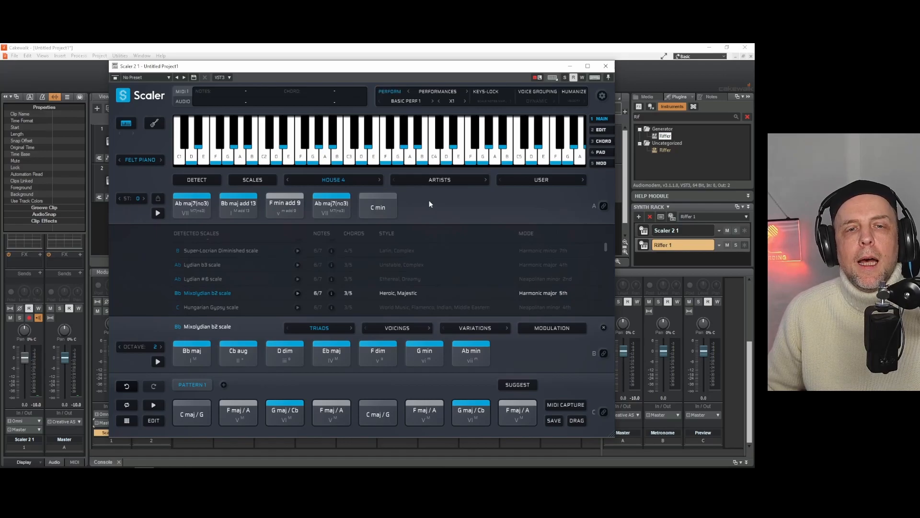
- Enable Keys-Lock and audition the House 4 chords with the Bb Mixolydian b2 scale selected
left_click(482, 91)
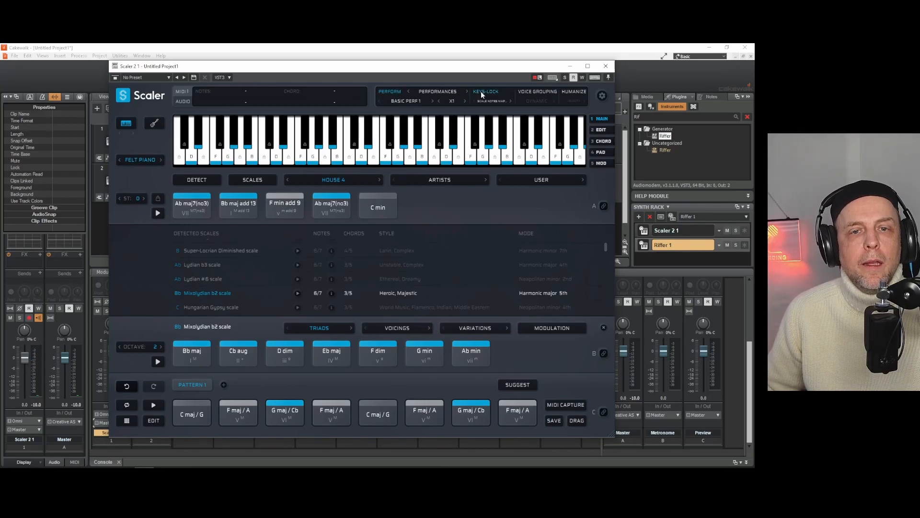
left_click(157, 213)
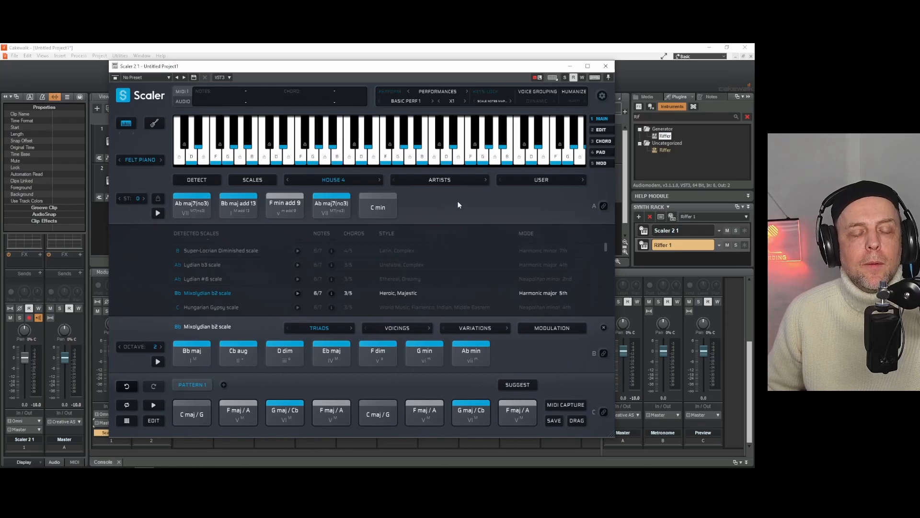
- Force the House 4 chords into the A# Mixolydian b2 scale
left_click(159, 201)
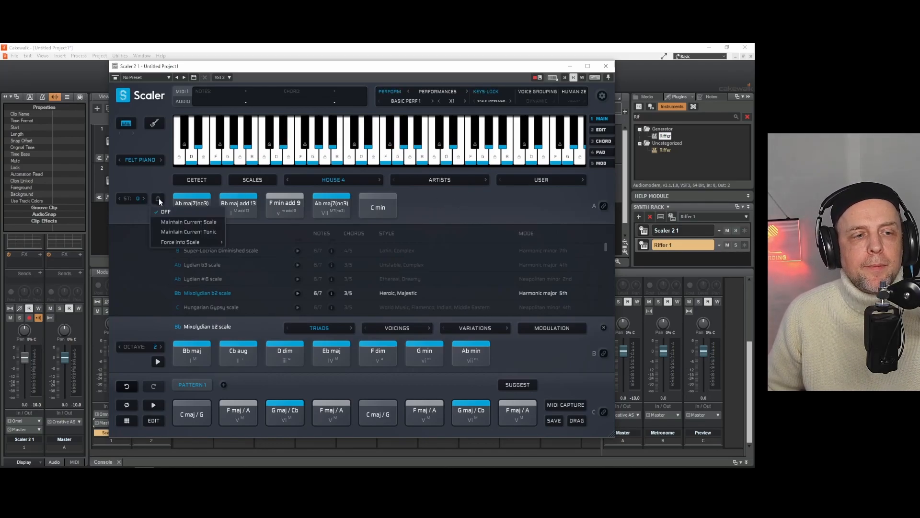
mouse_move(173, 242)
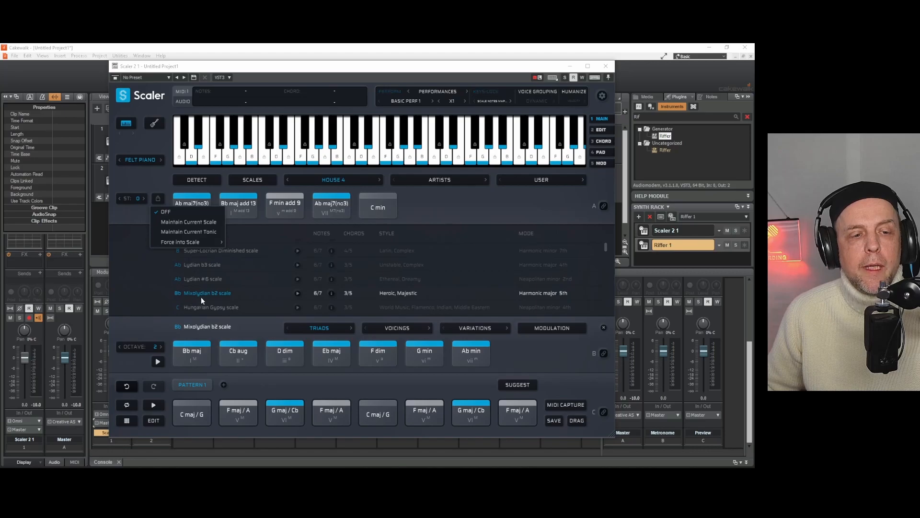
mouse_move(178, 243)
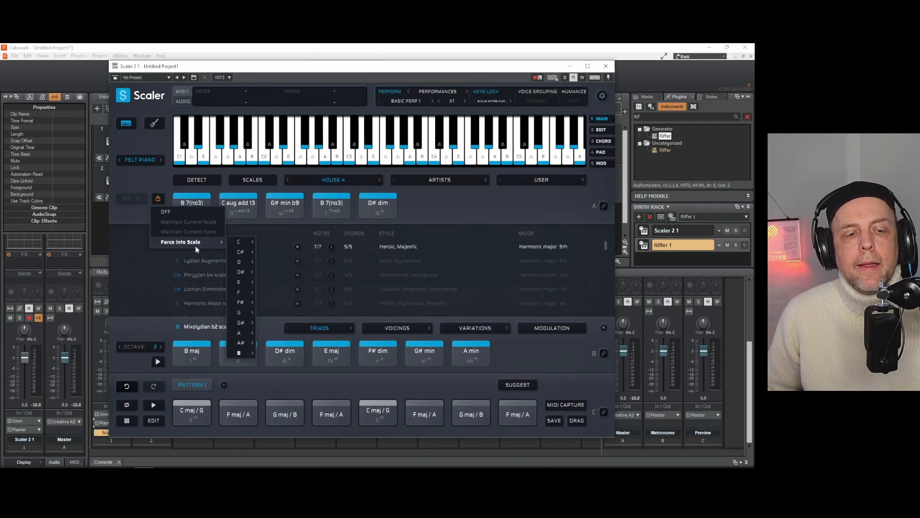
mouse_move(240, 353)
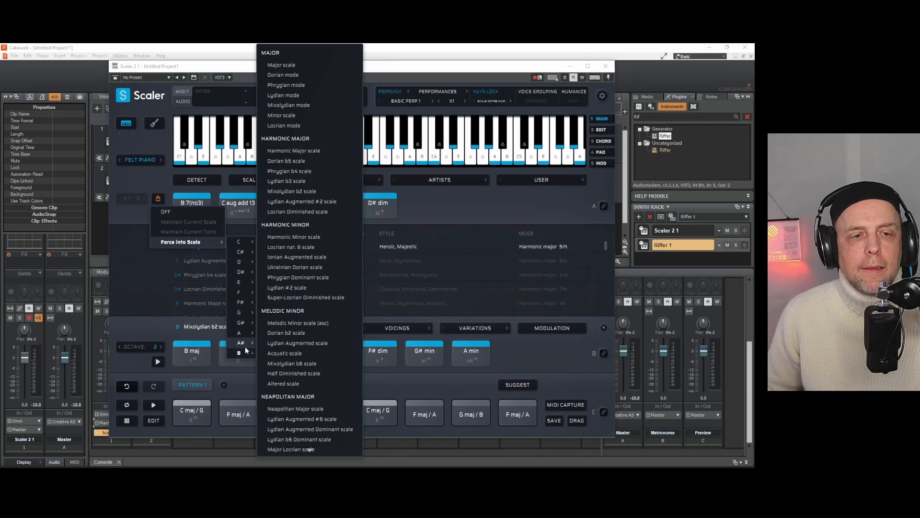
left_click(291, 191)
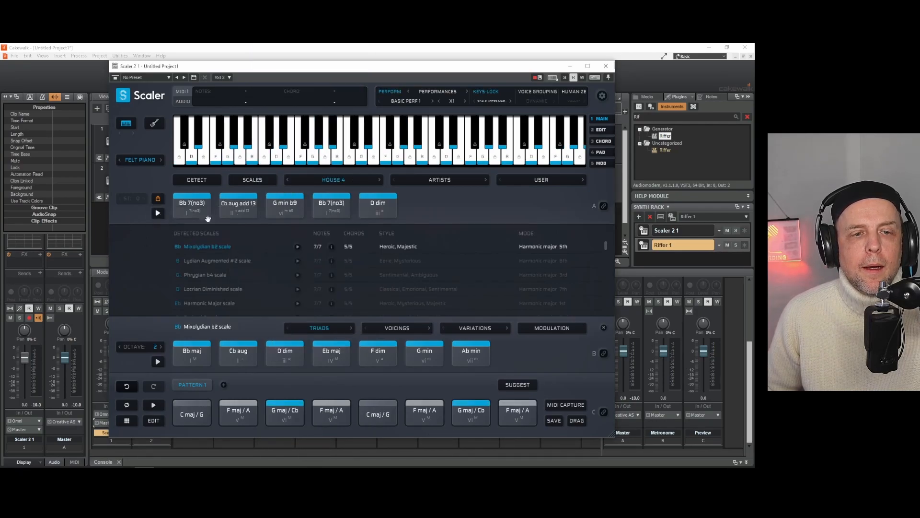
- Turn off Keys-Lock and audition the chord set forced into the Bb Mixolydian b2 scale
left_click(488, 91)
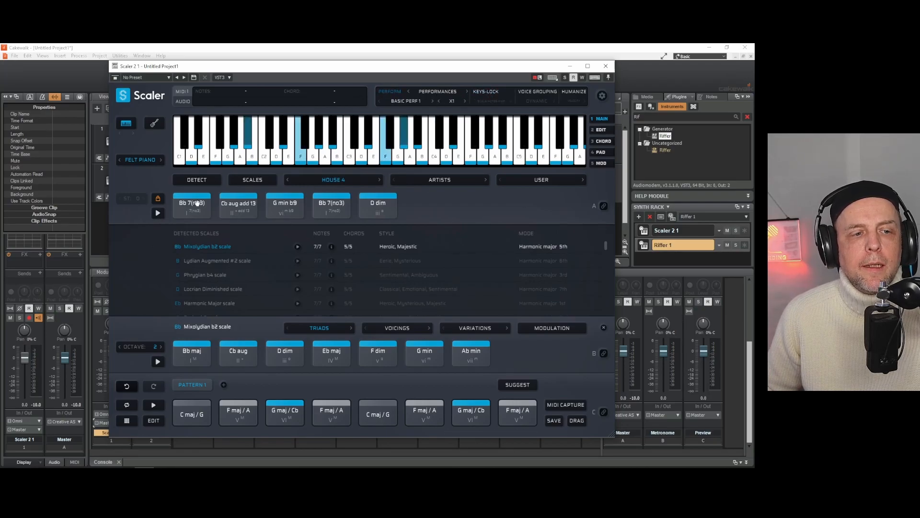
left_click(157, 214)
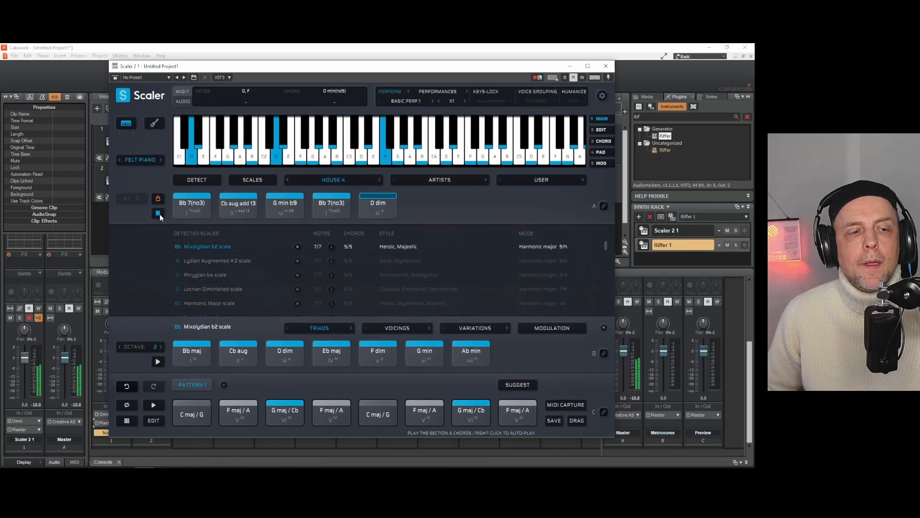
left_click(158, 214)
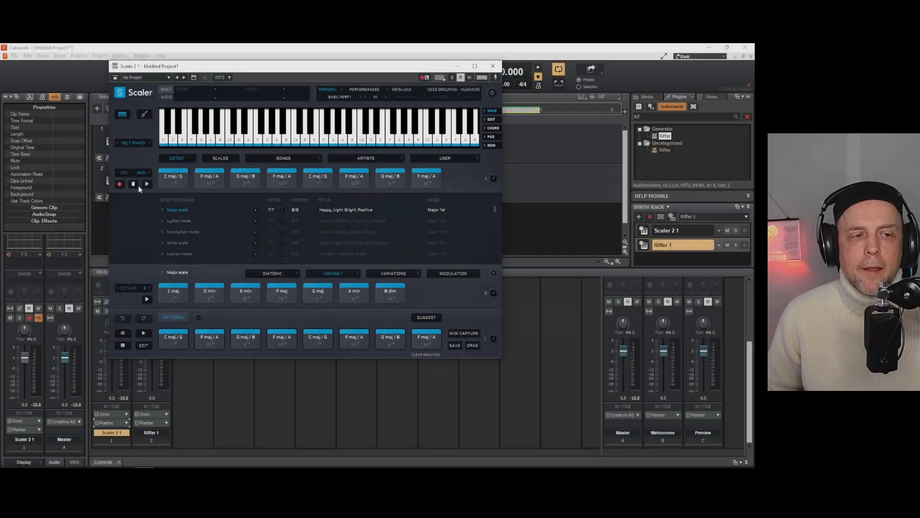
- Audition the detected chord sequence, a few of its individual chords, and a single note on the keyboard
left_click(146, 184)
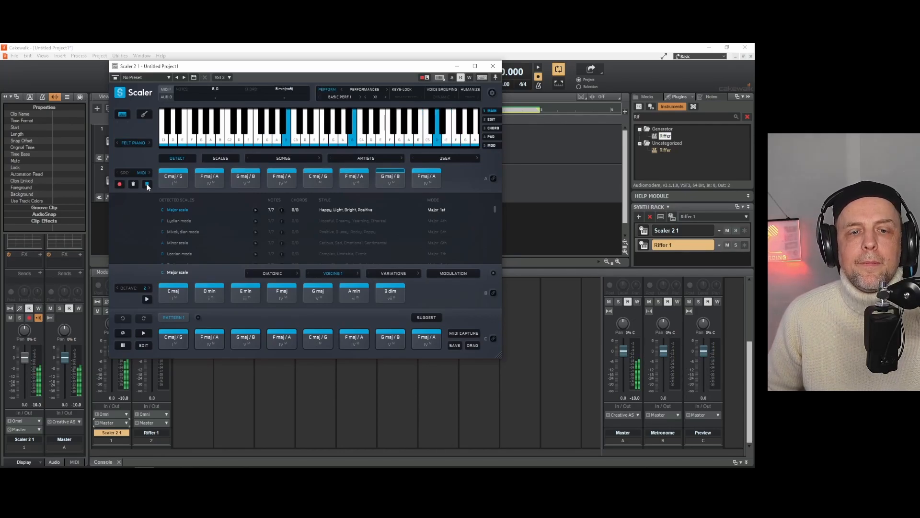
left_click(147, 184)
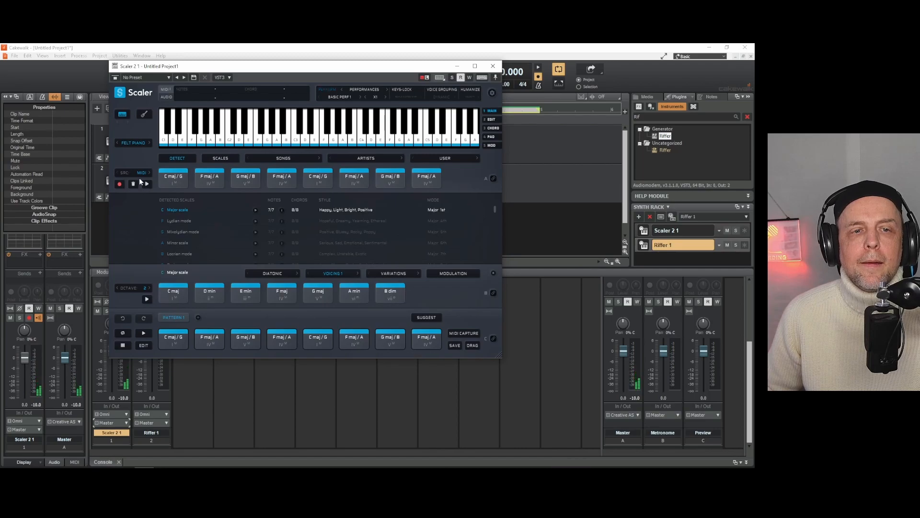
left_click(431, 176)
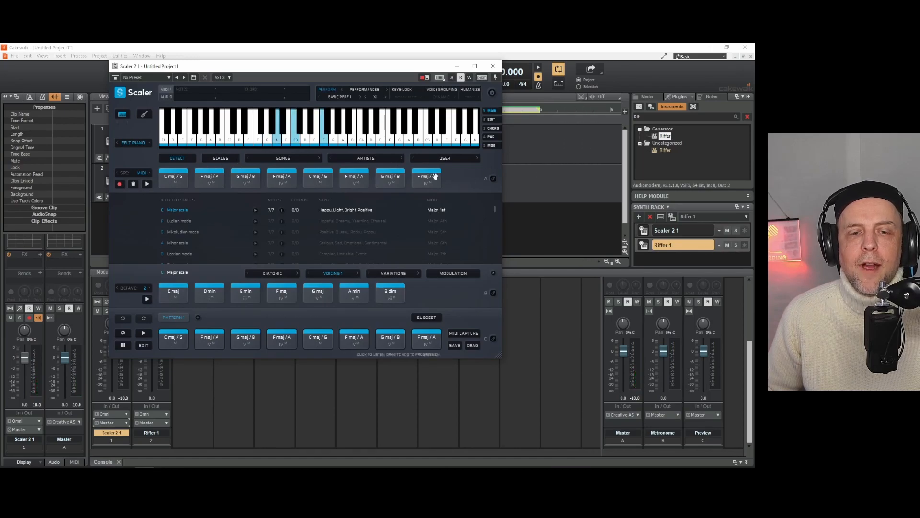
left_click(196, 185)
left_click(274, 175)
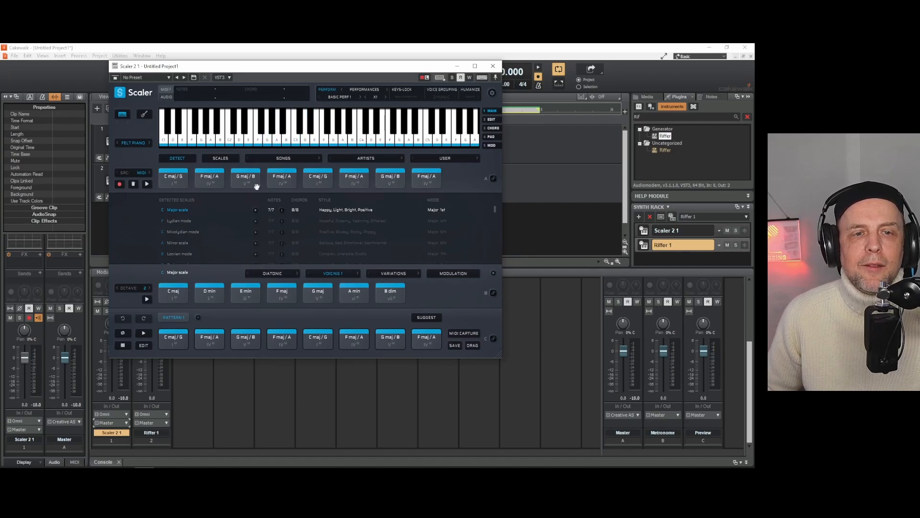
left_click(173, 136)
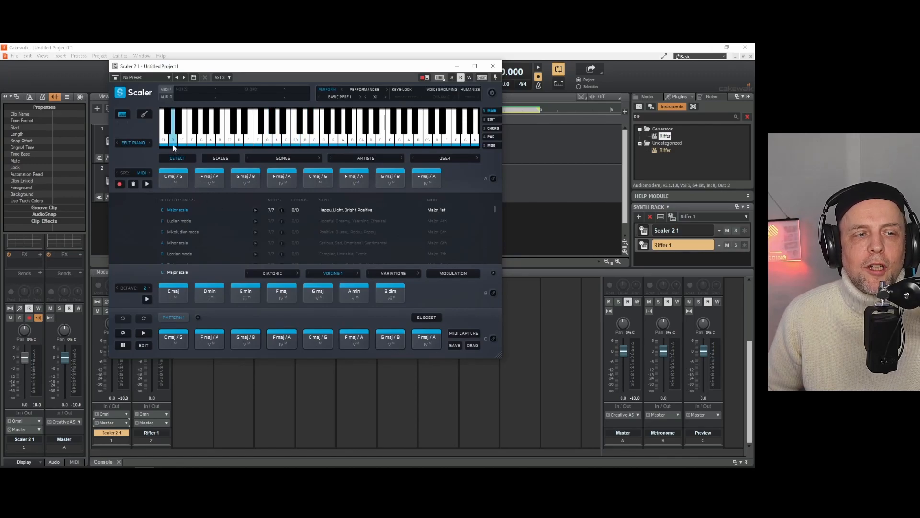
- Enable Keys-Lock and audition the detected chords with the F# Ritsusen Pentatonic scale selected from the detected scales
left_click(403, 90)
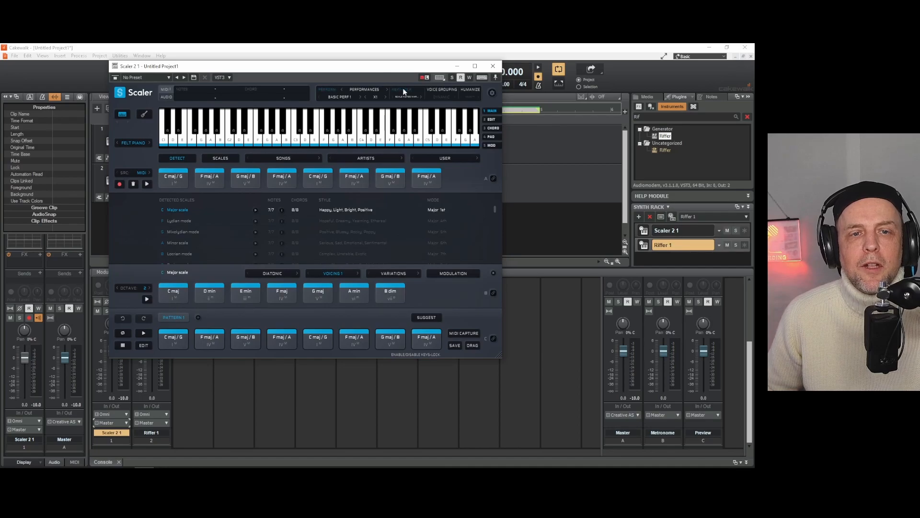
scroll(174, 228, "down", 5)
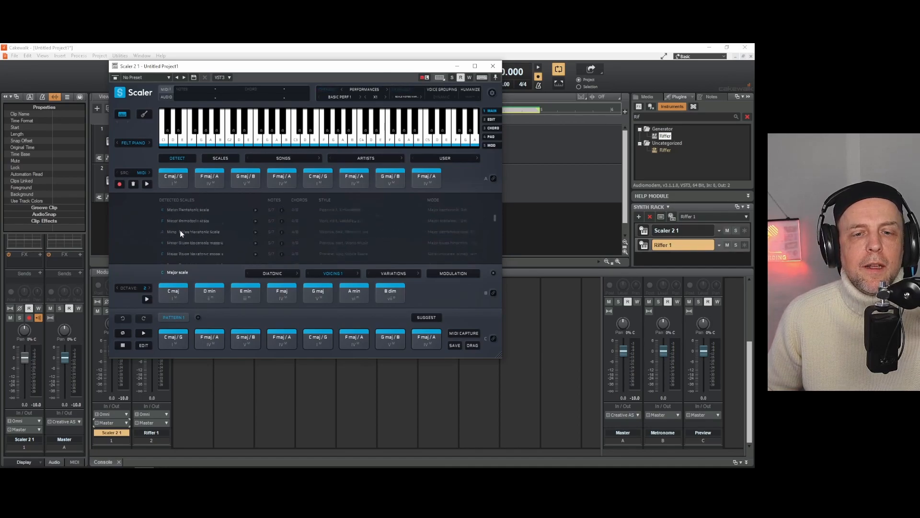
scroll(180, 230, "down", 5)
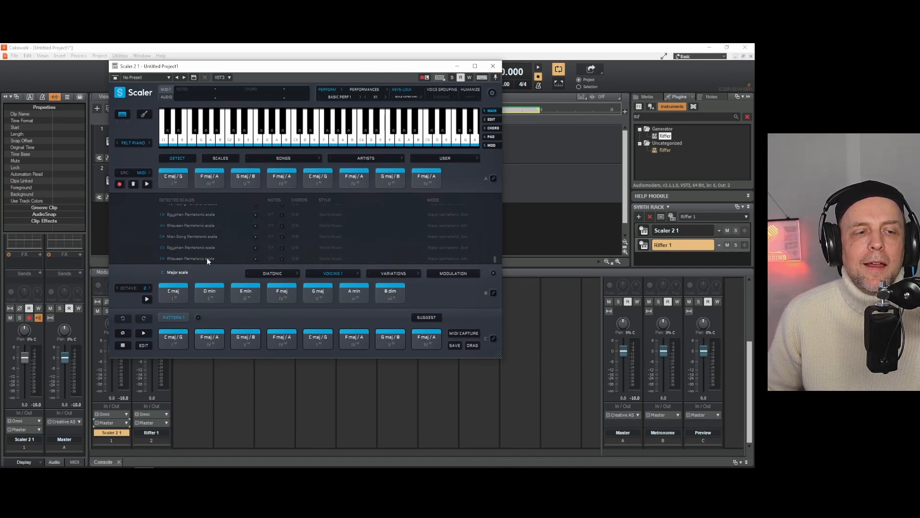
left_click(172, 259)
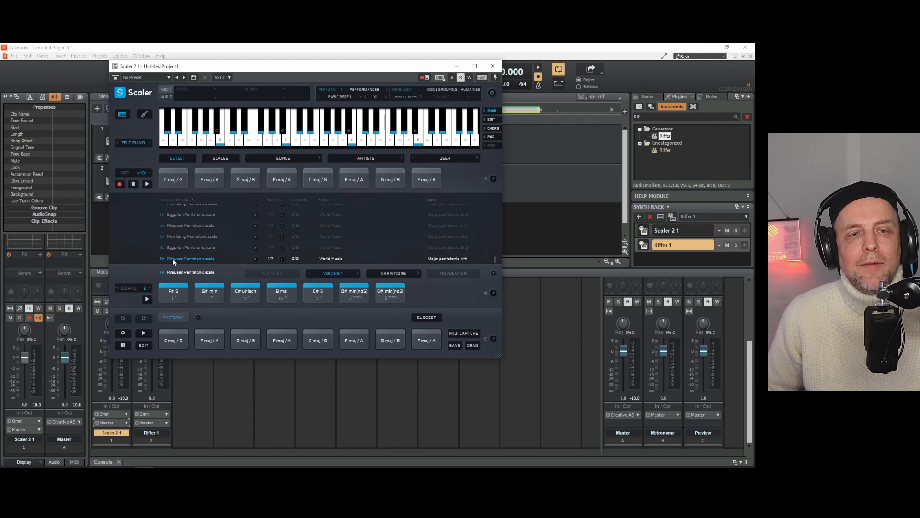
left_click(147, 184)
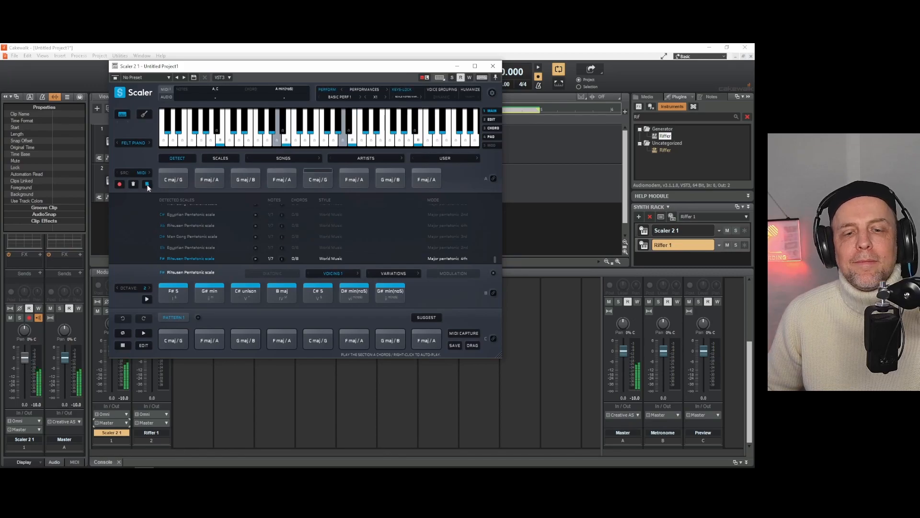
left_click(147, 183)
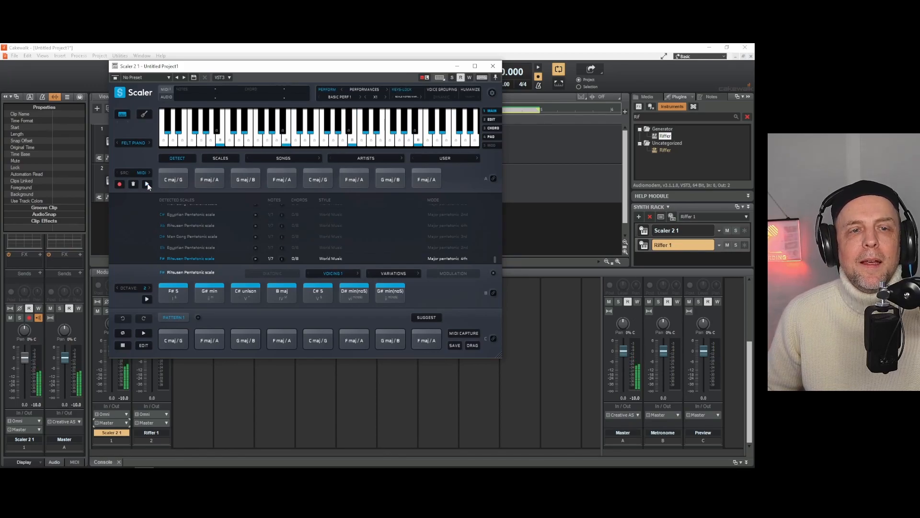
- Export all the pattern's chords from the Edit page as a MIDI clip at the start of the Scaler 2 1 track
left_click_drag(396, 70, 577, 87)
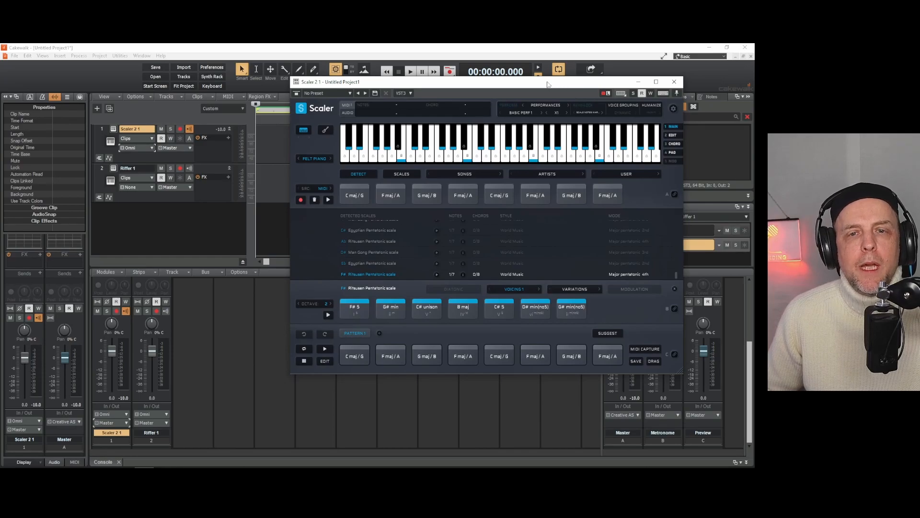
left_click_drag(542, 85, 568, 81)
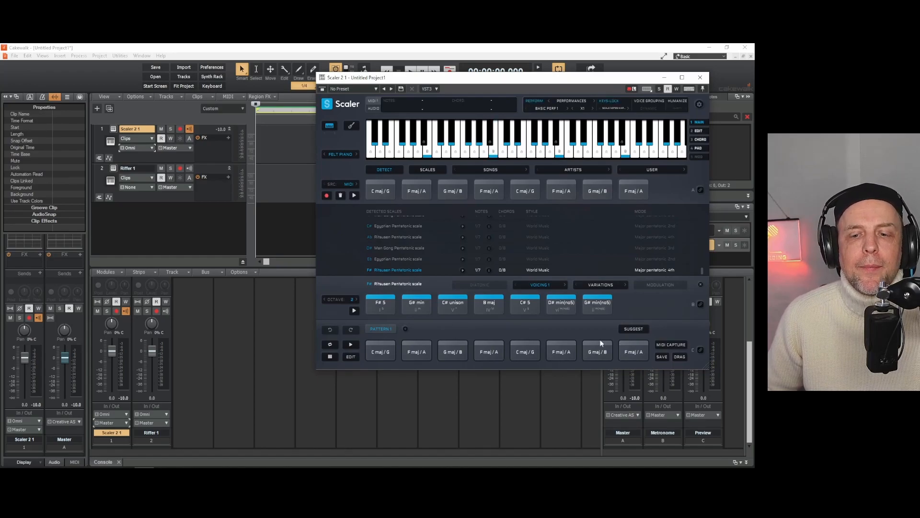
left_click(700, 139)
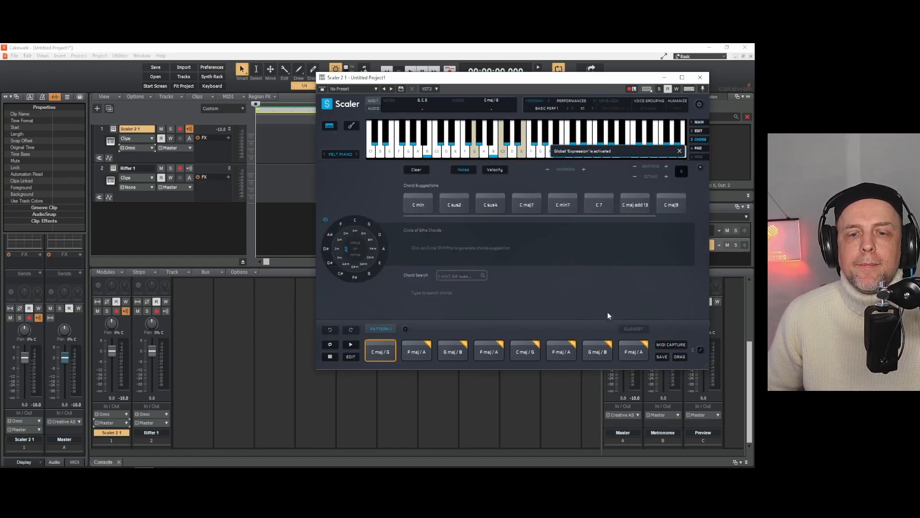
left_click(698, 130)
left_click_drag(651, 200, 364, 180)
left_click_drag(408, 81, 597, 115)
left_click_drag(568, 229, 259, 140)
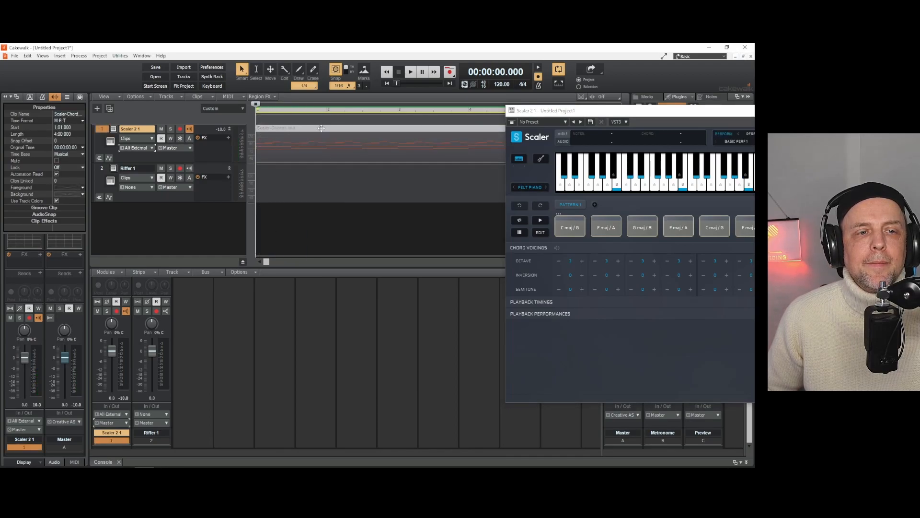
- Turn off Perform mode while keeping Keys-Lock enabled, with the plug-in window clear of the track controls
left_click_drag(614, 113, 337, 147)
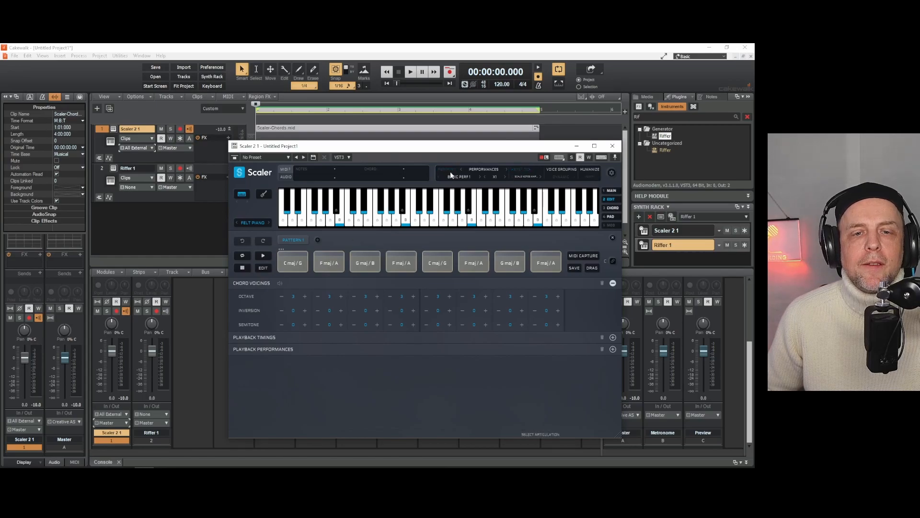
left_click(450, 171)
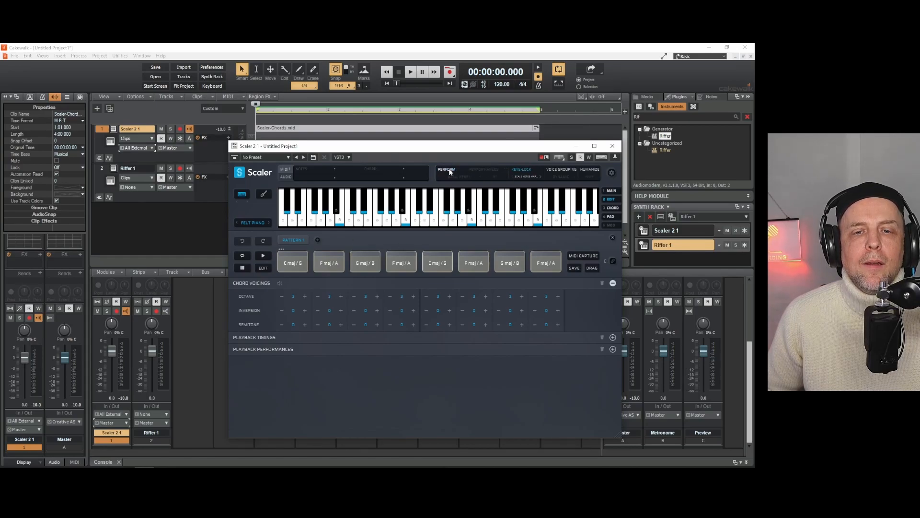
left_click_drag(486, 149, 435, 146)
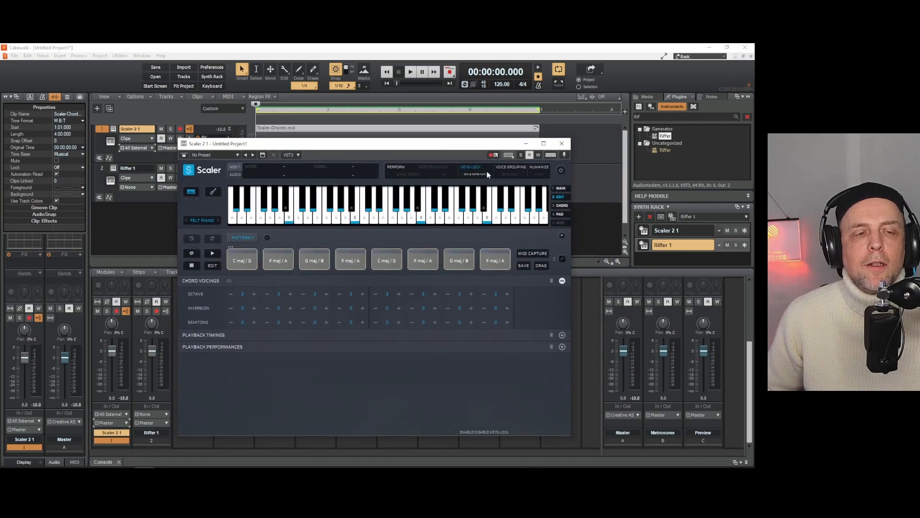
left_click_drag(441, 146, 530, 136)
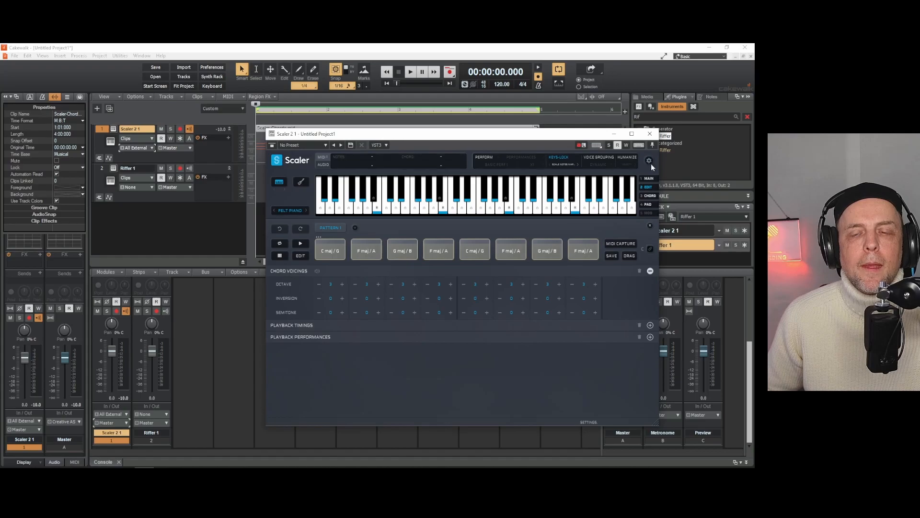
- Filter the scale library on the Main page to root note E and the Man Gong Pentatonic scale
left_click(649, 179)
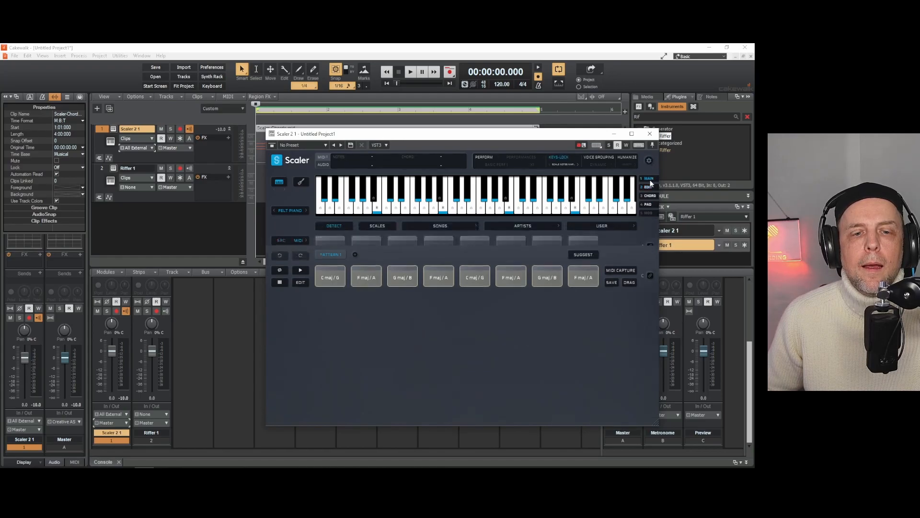
left_click_drag(449, 139, 438, 117)
left_click(358, 207)
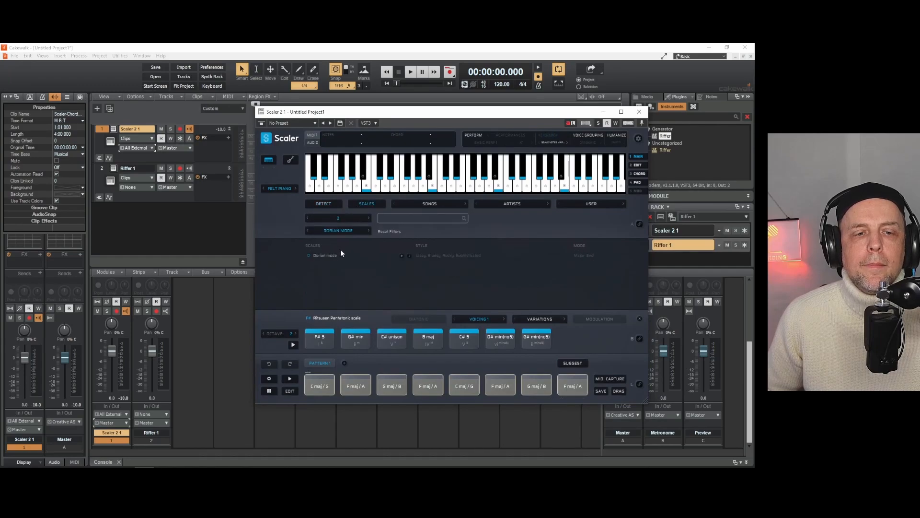
left_click(340, 217)
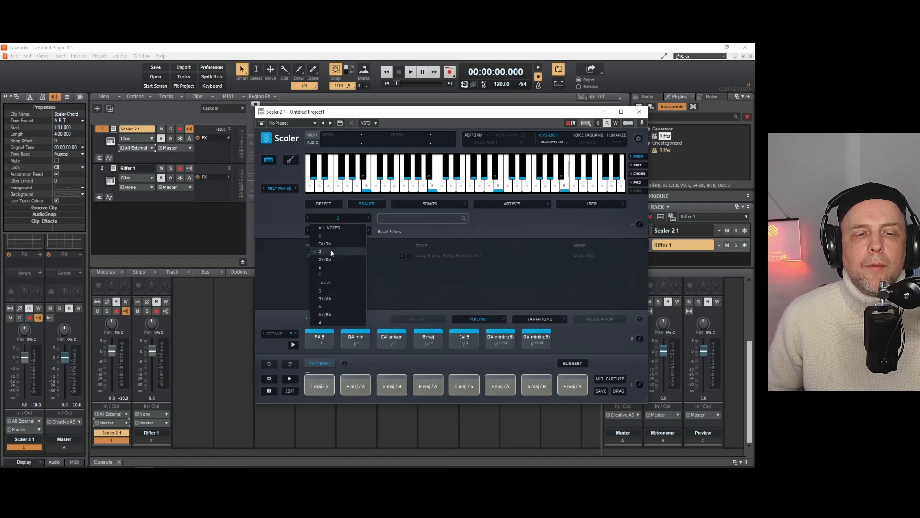
left_click(327, 267)
left_click(356, 230)
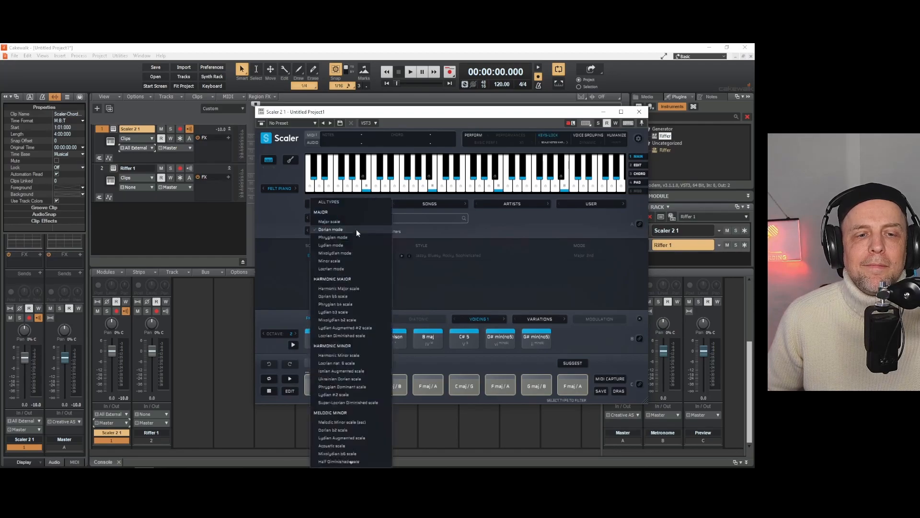
scroll(354, 278, "down", 3)
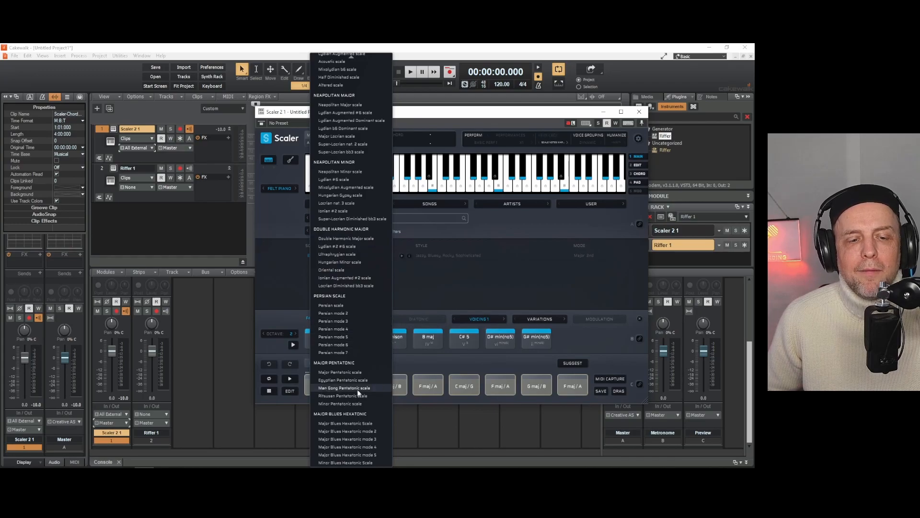
left_click(343, 388)
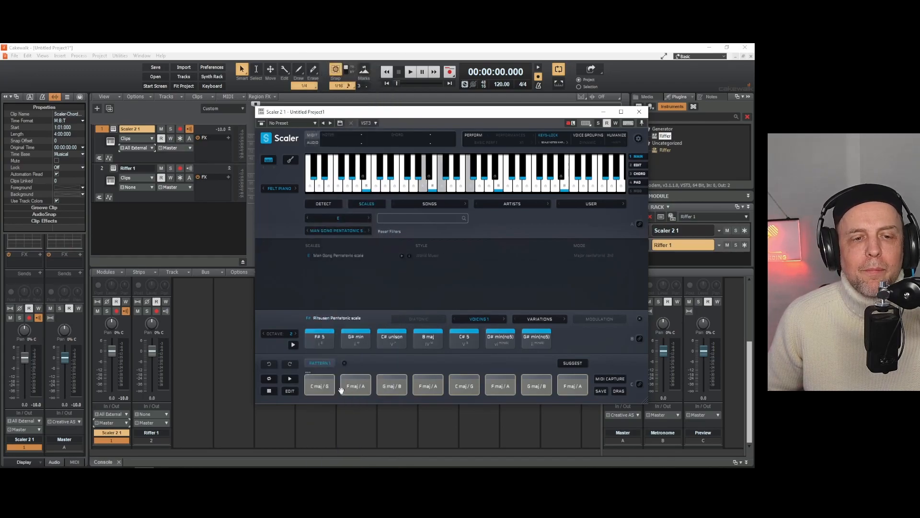
- Select the G#/Ab Man Gong Pentatonic scale and play the project's chord clip through it
left_click(322, 218)
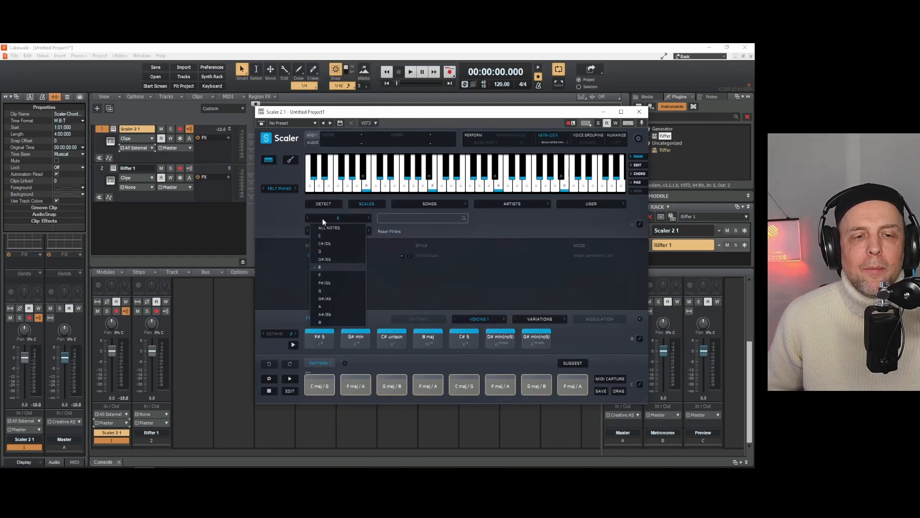
left_click(322, 299)
left_click(325, 256)
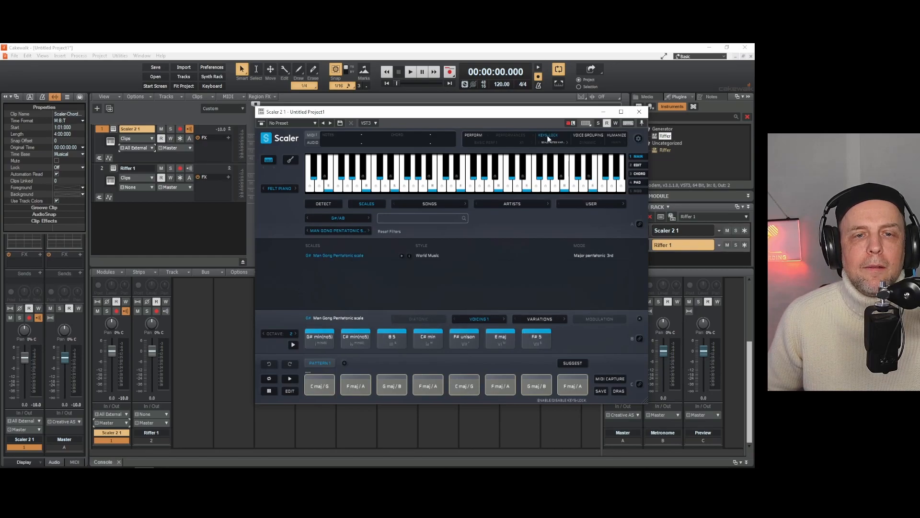
left_click(410, 71)
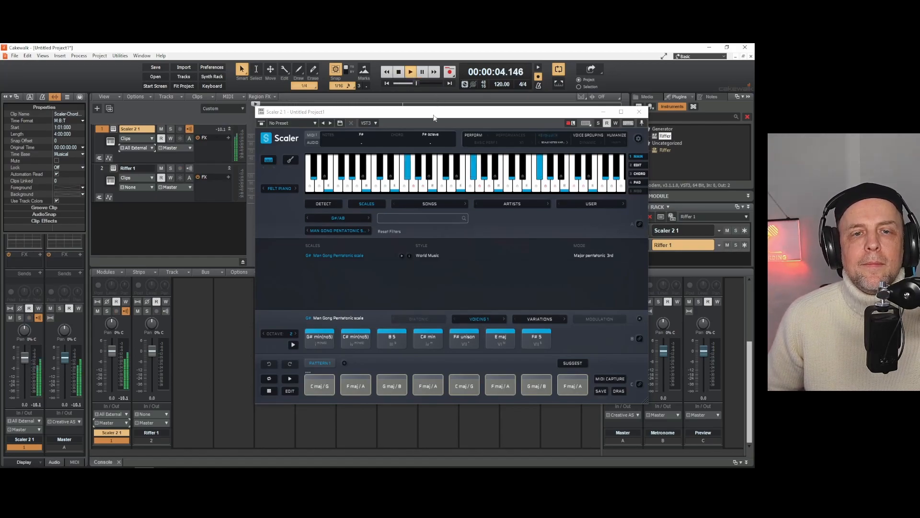
left_click_drag(434, 118, 474, 121)
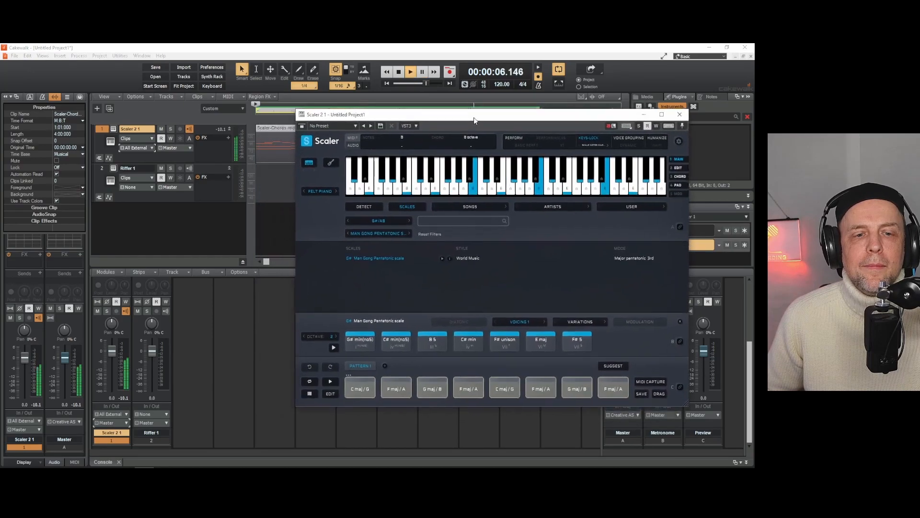
- Change the root note filter to D and select the D Man Gong Pentatonic scale during playback
left_click(399, 220)
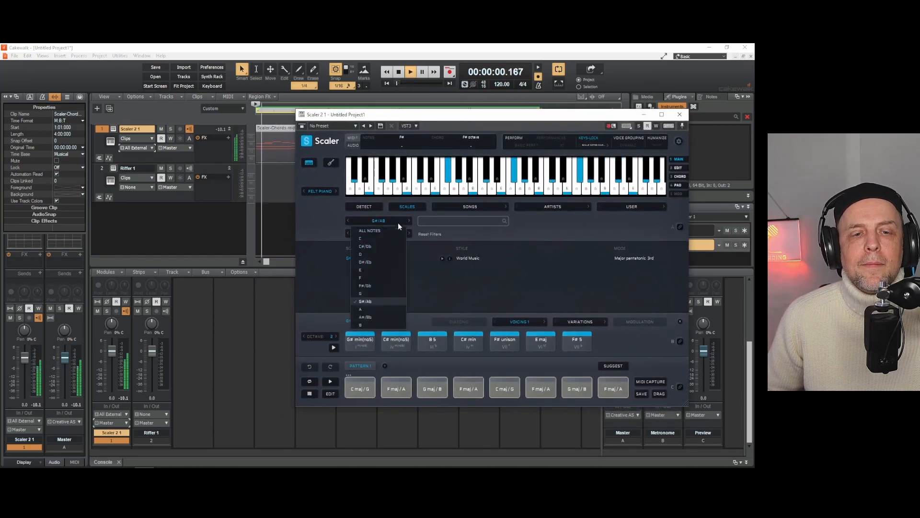
left_click(371, 253)
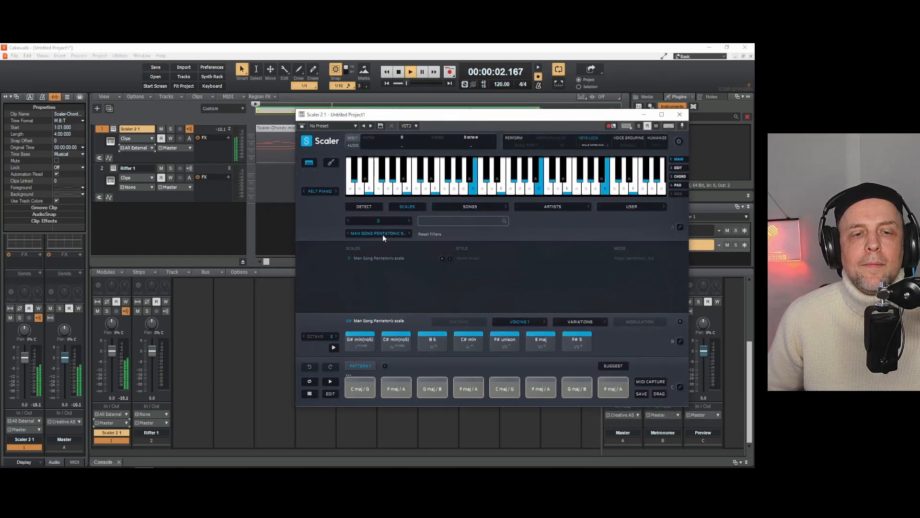
left_click(378, 258)
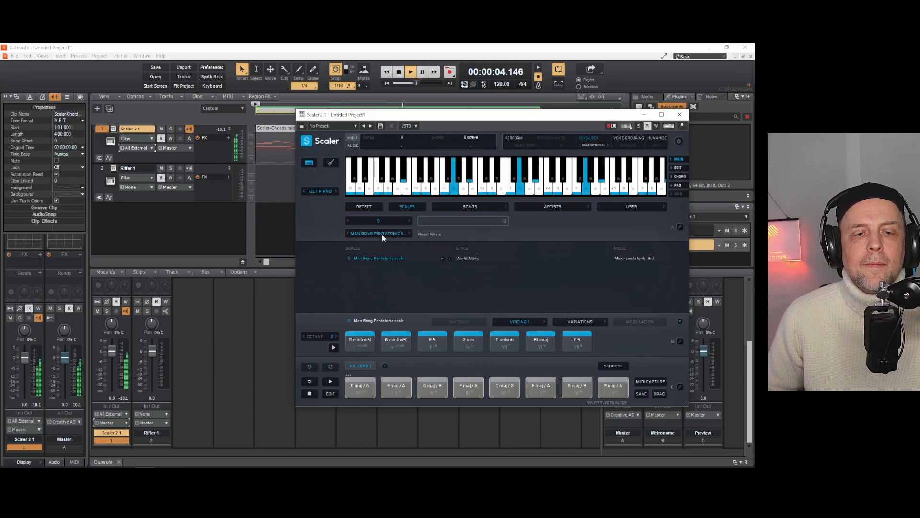
- Change the scale type to Persian mode 4 and select the D Persian mode 4 scale during playback
left_click(382, 235)
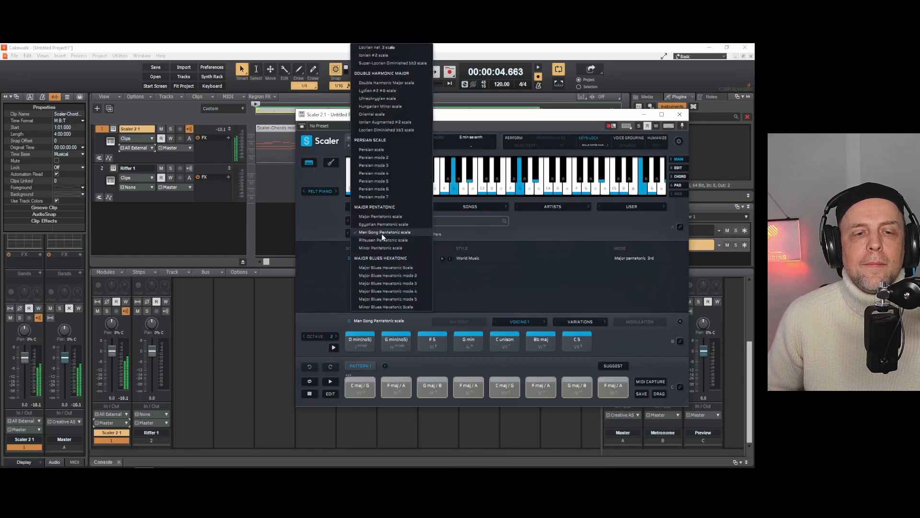
left_click(377, 173)
left_click(375, 259)
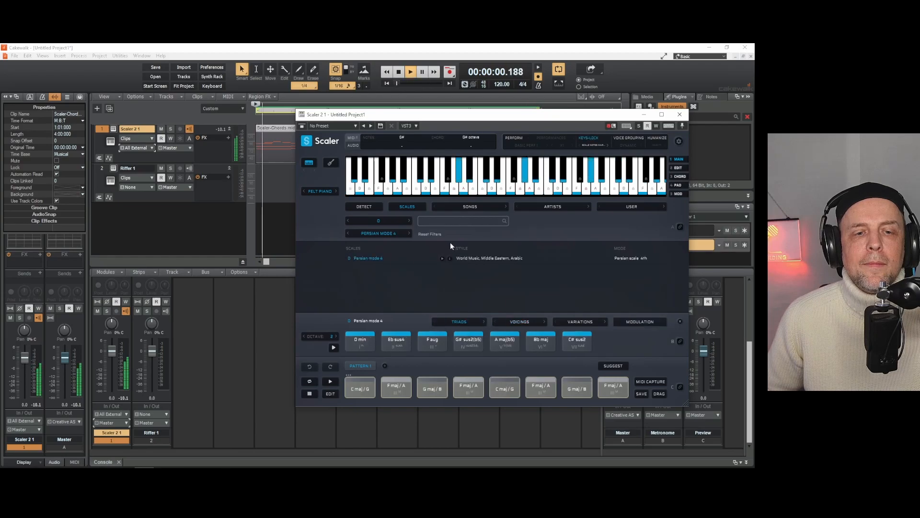
- Set the root note to D#/Eb and the scale type to Persian mode 3, and select that scale
left_click(409, 221)
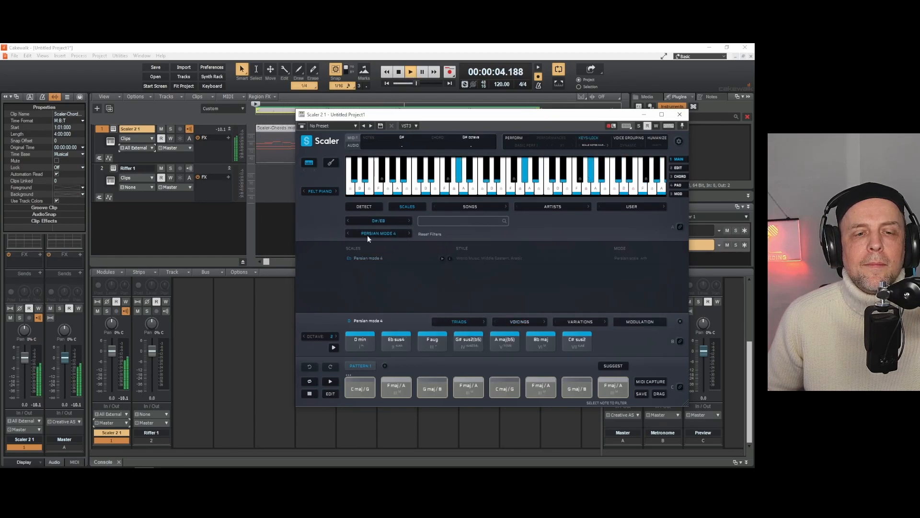
left_click(347, 233)
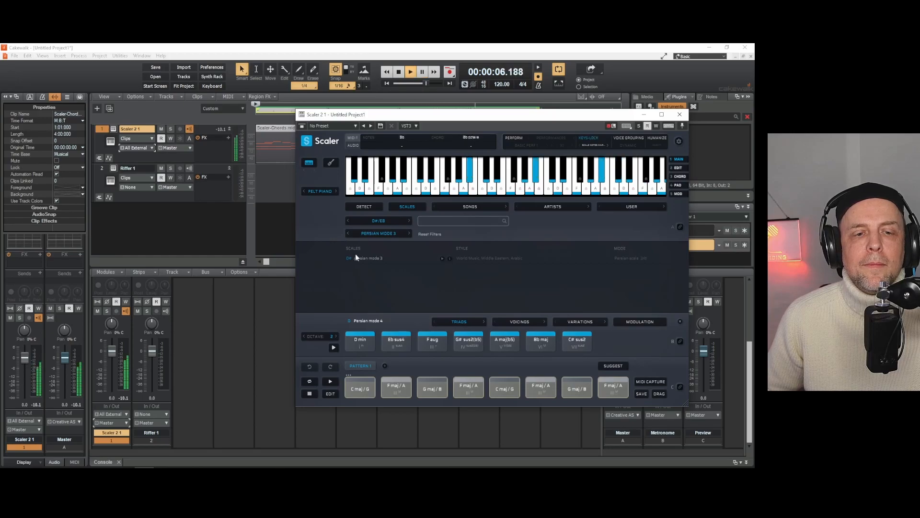
left_click(359, 257)
- Select the Eb Hungarian Minor scale, stop playback, and move the plug-in window to reveal the MIDI clip
left_click(348, 234)
left_click(347, 234)
left_click(363, 258)
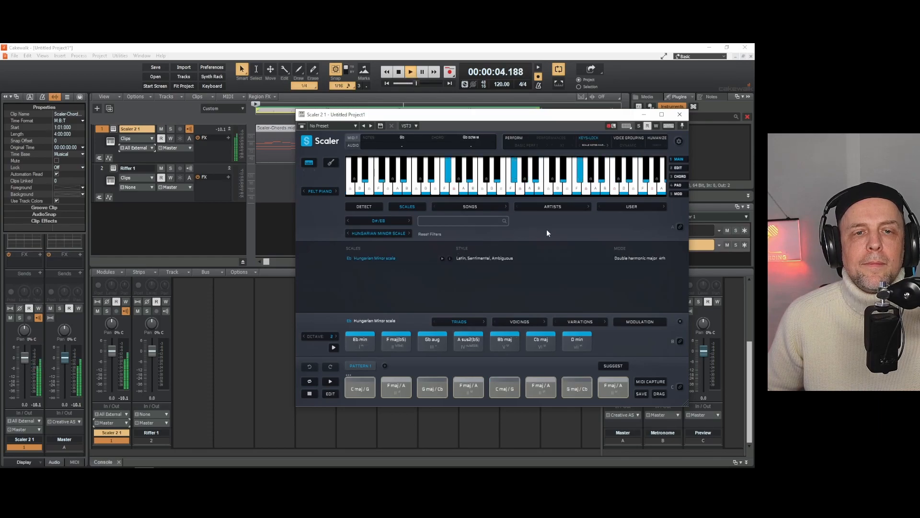
left_click(398, 72)
left_click_drag(516, 122, 414, 189)
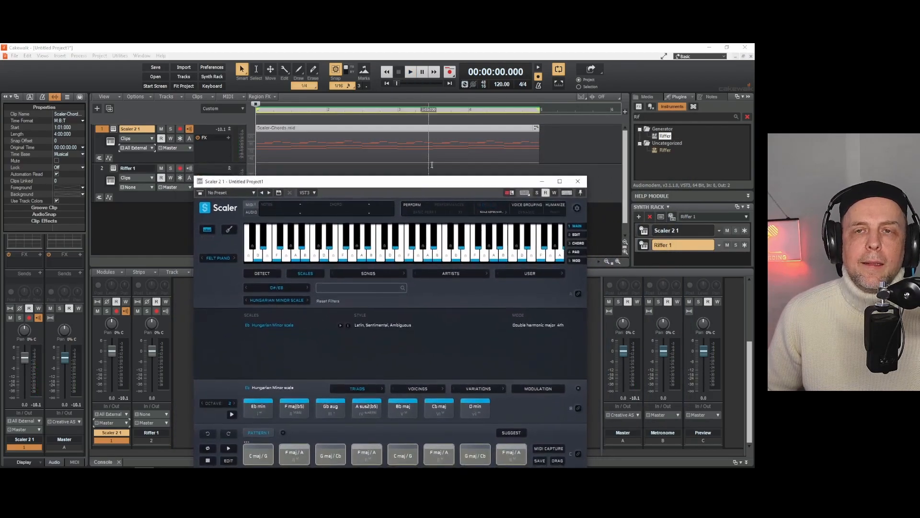